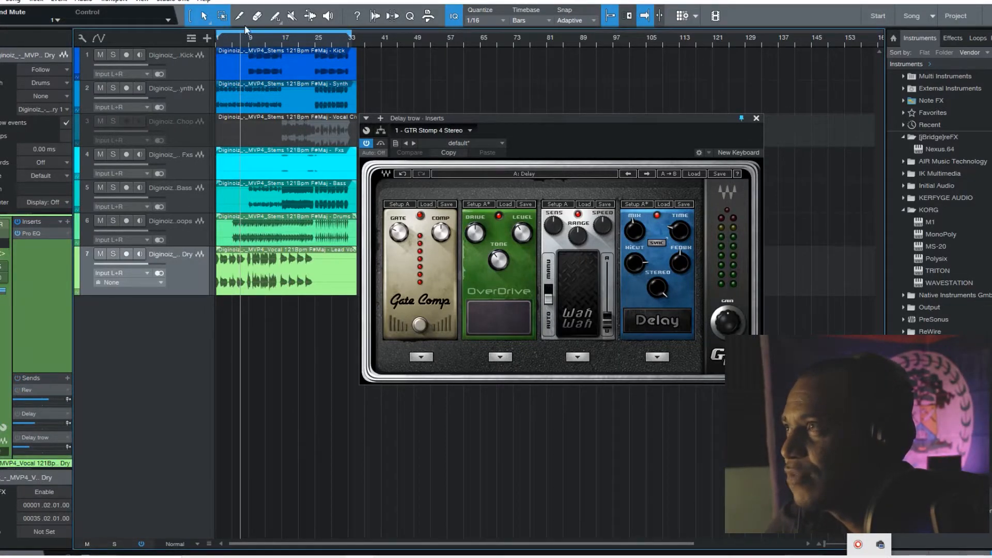
Step: Play the song from near its start and close the Delay trow channel's GTR Stomp 4 Stereo plug-in window
{"action": "left_click", "coordinate": [222, 38]}
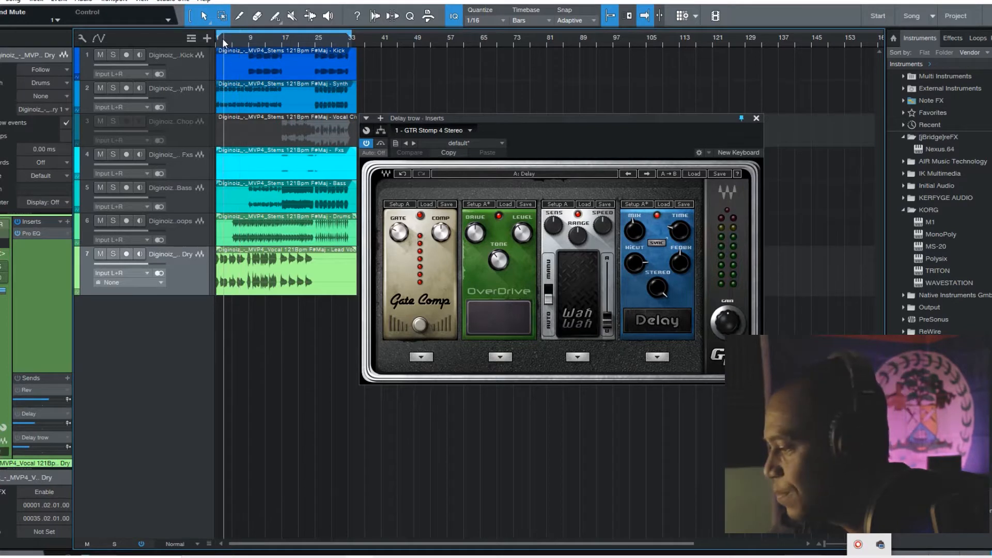
{"action": "key", "text": "space"}
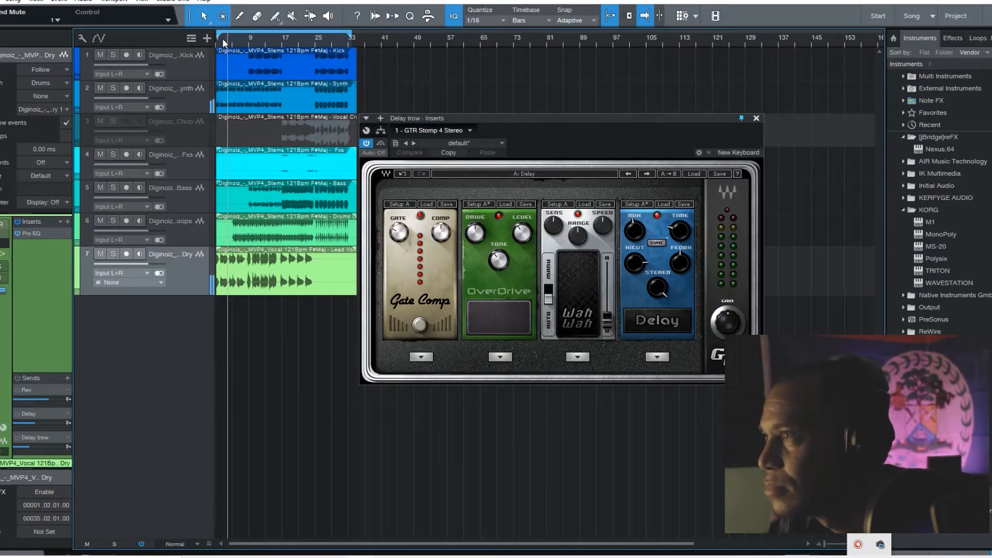
{"action": "left_click", "coordinate": [757, 118]}
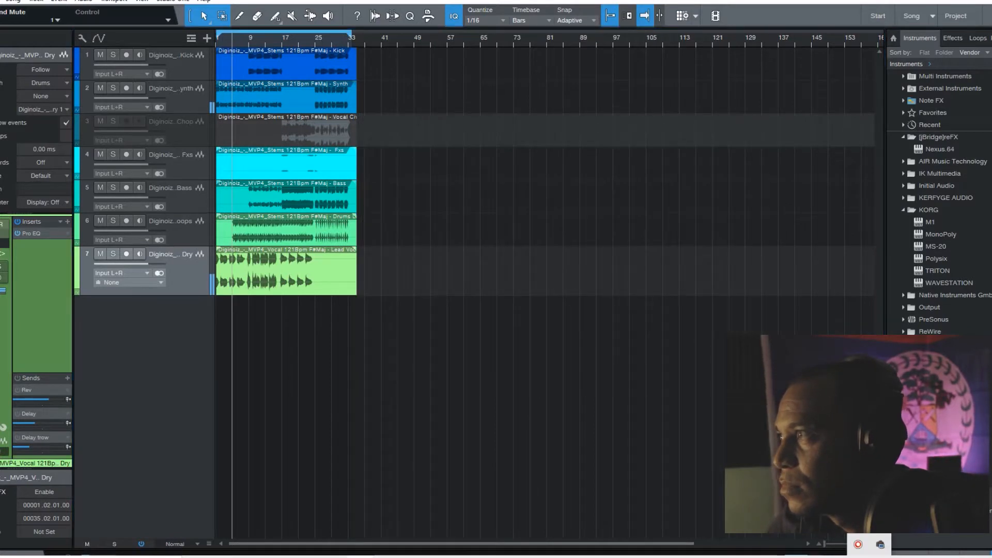
Step: Review the user data location and save settings in the program's Locations options, and close the options
{"action": "left_click", "coordinate": [170, 1]}
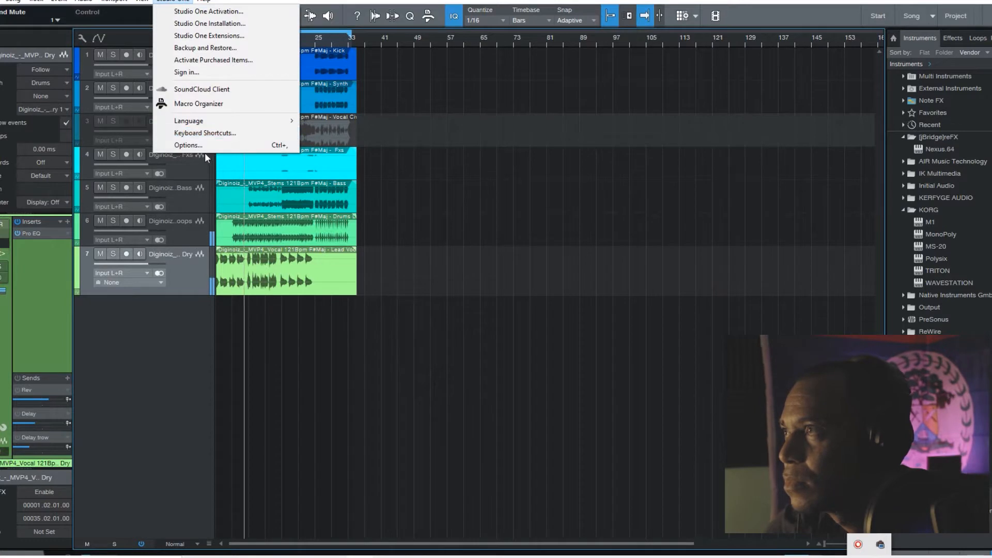
{"action": "left_click", "coordinate": [204, 146]}
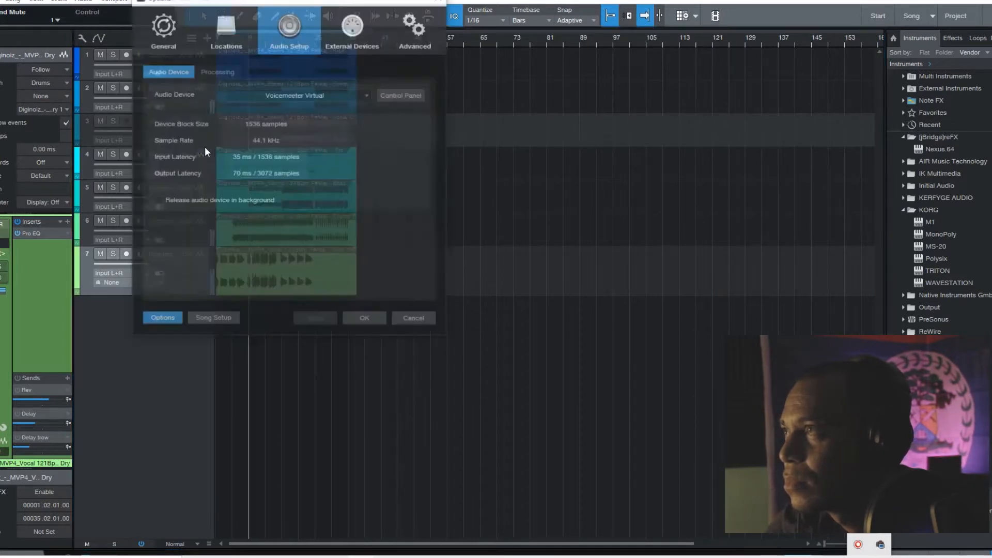
{"action": "left_click", "coordinate": [210, 43]}
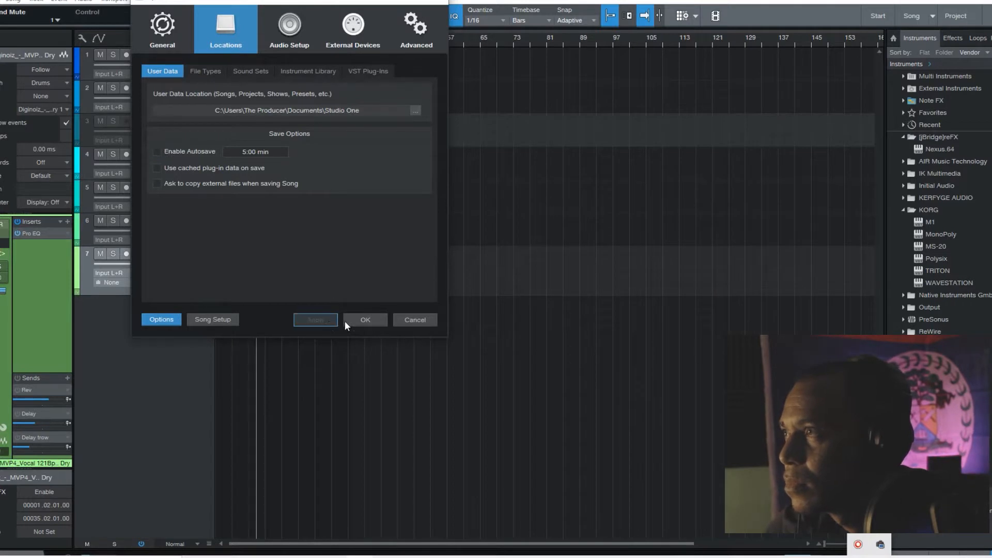
{"action": "left_click", "coordinate": [362, 320]}
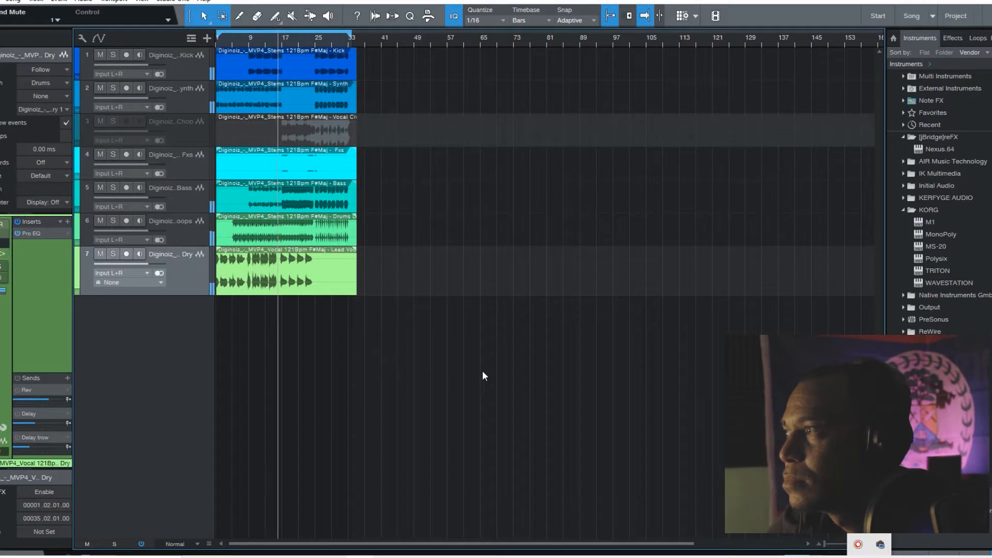
Step: Close the WeTransfer browser window running in the background
{"action": "mouse_move", "coordinate": [355, 541]}
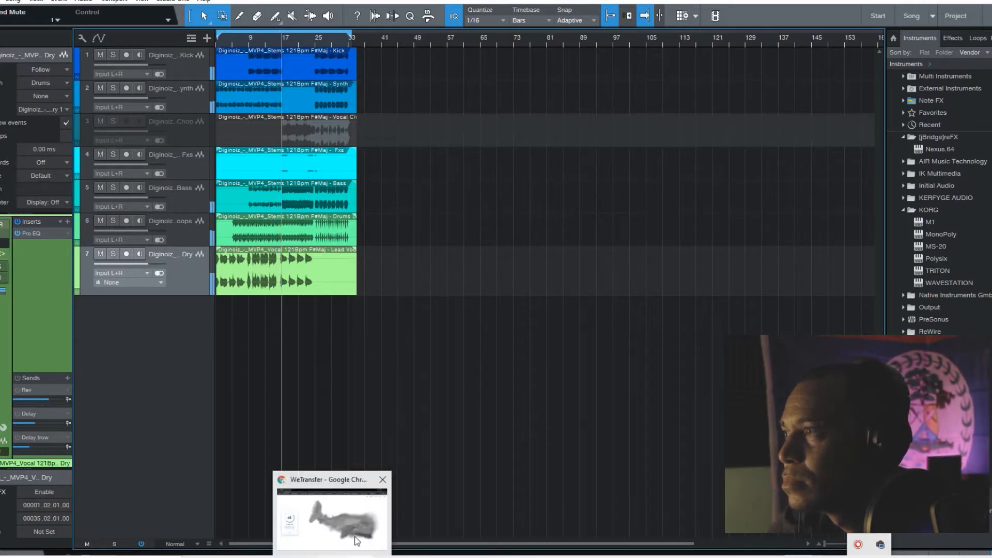
{"action": "left_click", "coordinate": [384, 479]}
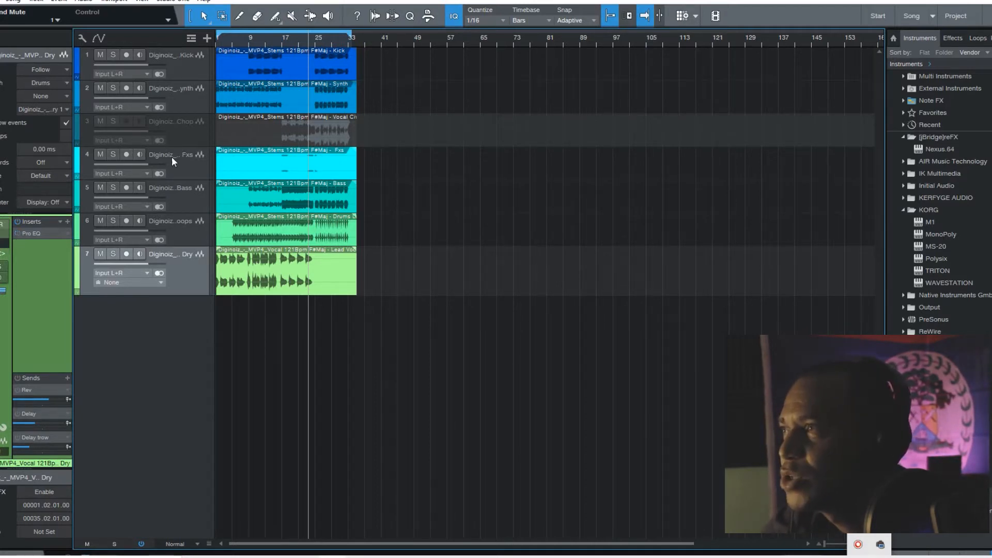
Step: Play the song again from near its start and stop playback at about bar 12
{"action": "left_click", "coordinate": [225, 42]}
{"action": "key", "text": "space"}
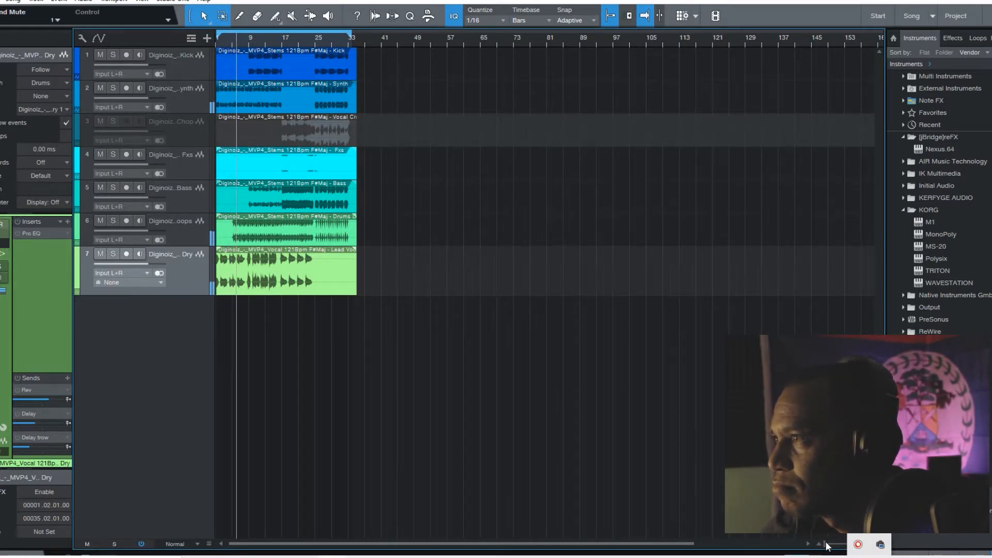
{"action": "left_click_drag", "start_coordinate": [826, 544], "coordinate": [822, 544]}
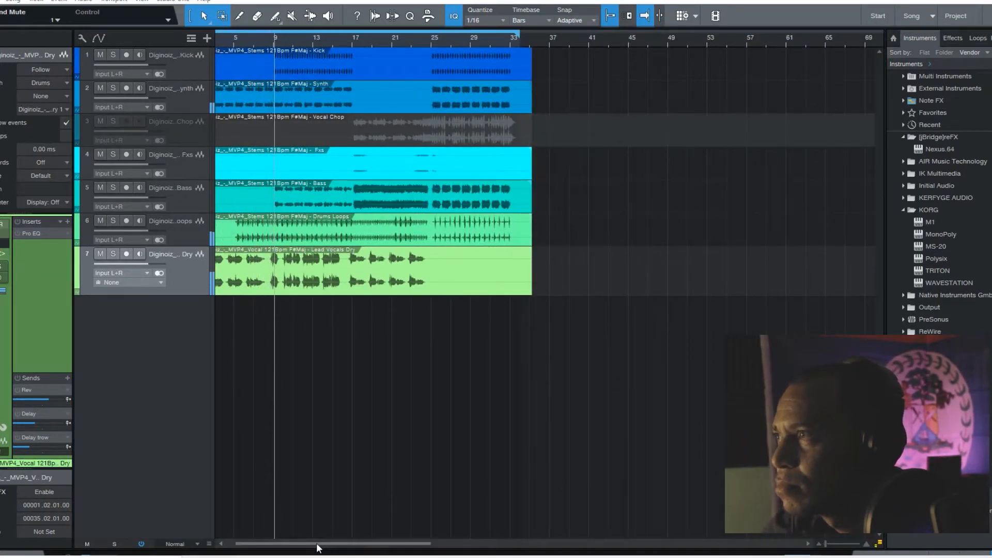
{"action": "left_click_drag", "start_coordinate": [319, 548], "coordinate": [299, 546]}
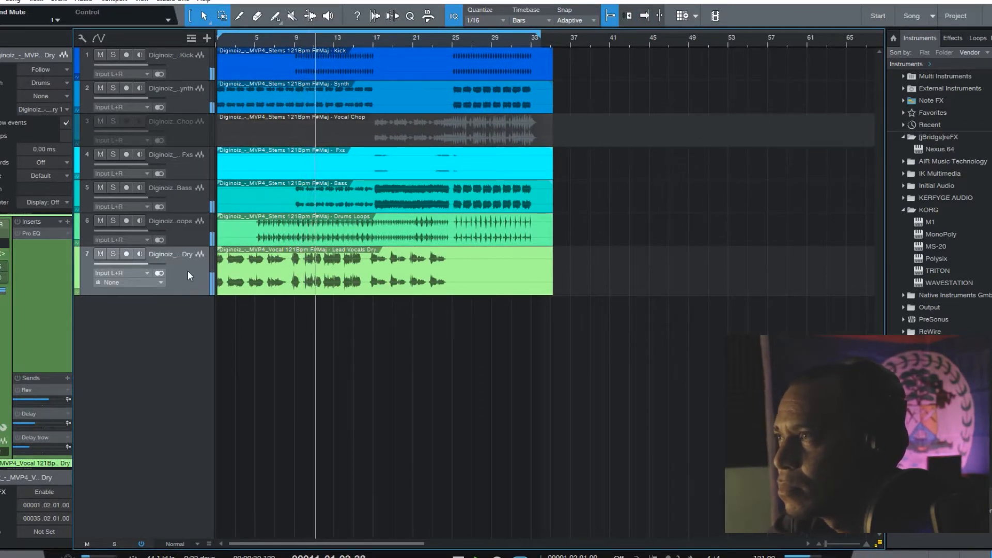
{"action": "key", "text": "f"}
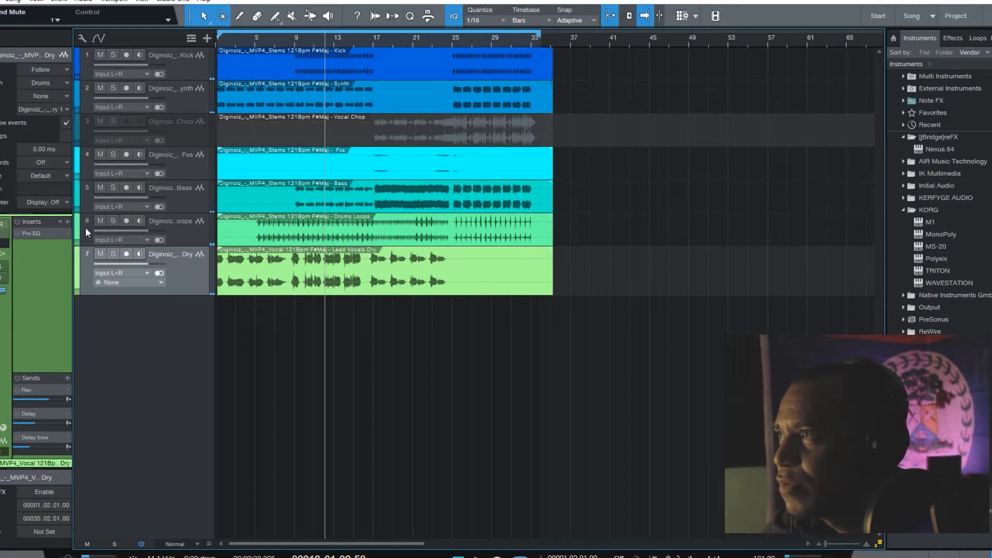
Step: Open the Pro EQ insert on the Lead Vocals Dry track and activate it
{"action": "left_click", "coordinate": [32, 233]}
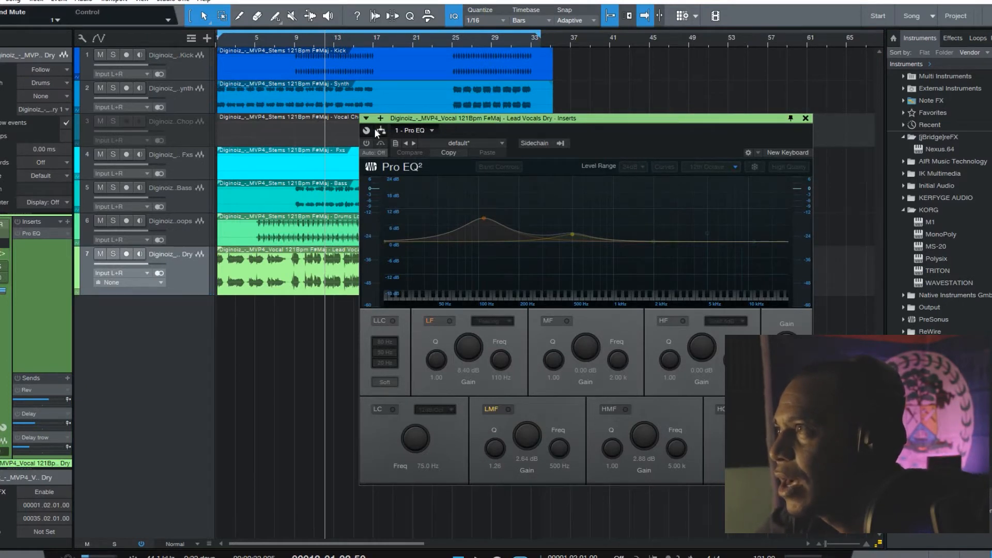
{"action": "left_click", "coordinate": [367, 143]}
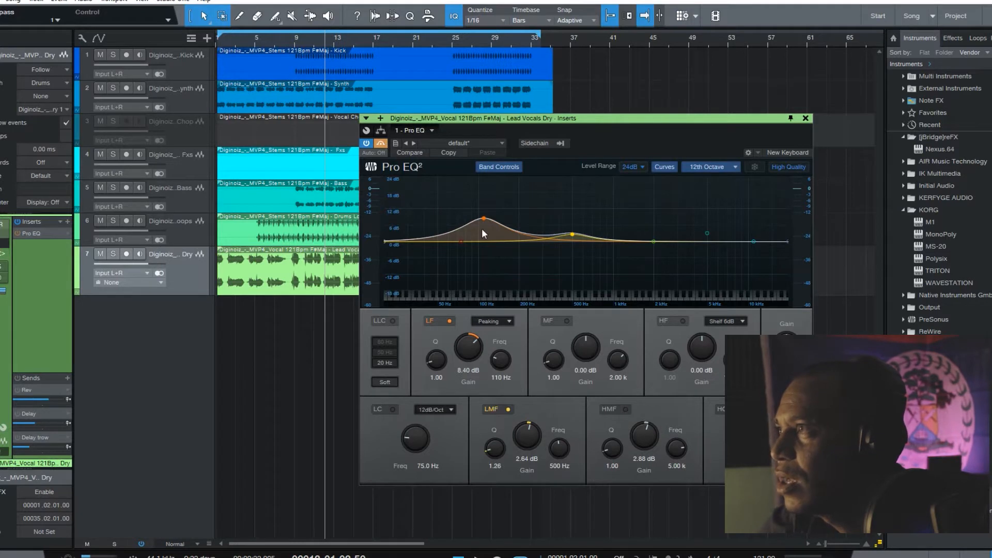
Step: Solo the Bass and Lead Vocals Dry tracks to audition them, and mute the Bass to play the vocal alone from near the start
{"action": "left_click", "coordinate": [113, 188]}
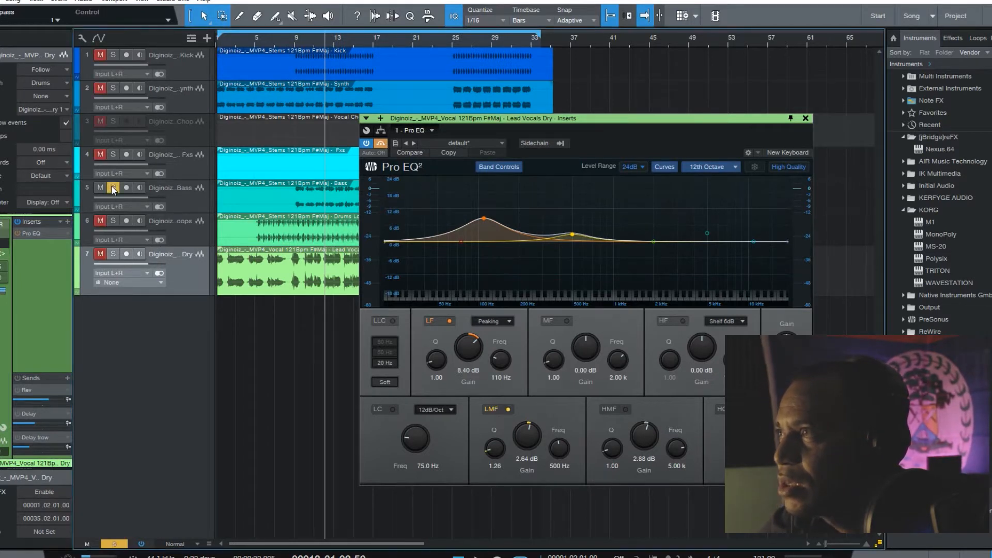
{"action": "left_click", "coordinate": [114, 255]}
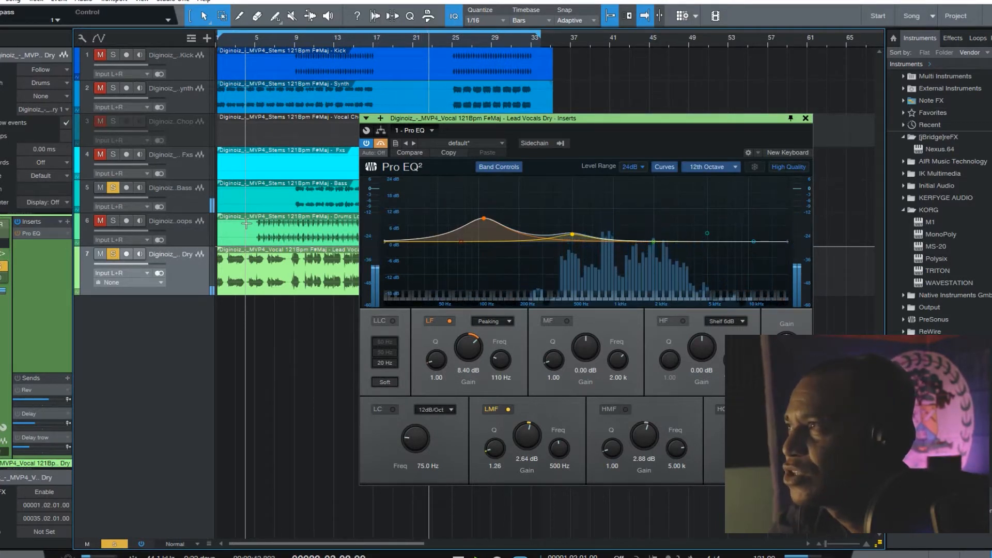
{"action": "key", "text": "space"}
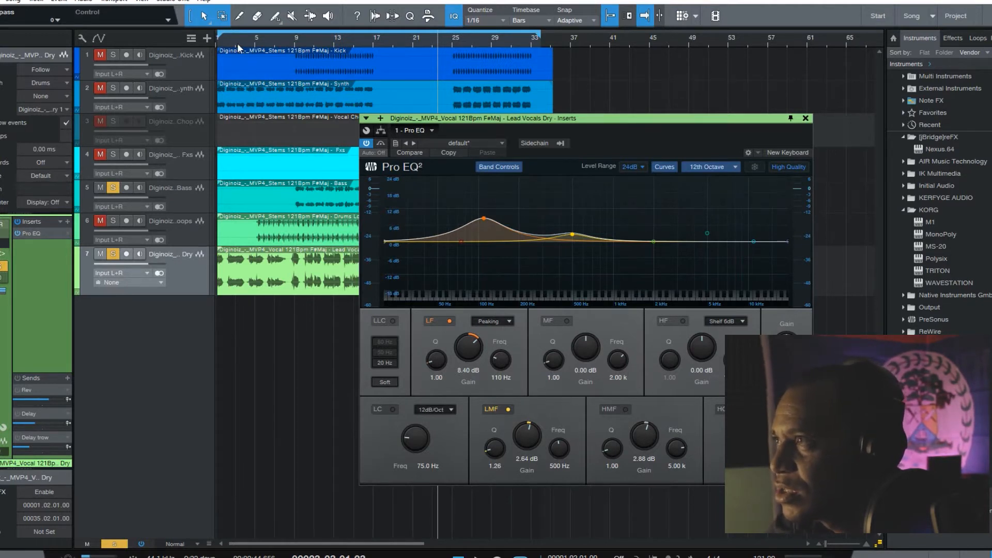
{"action": "key", "text": "space"}
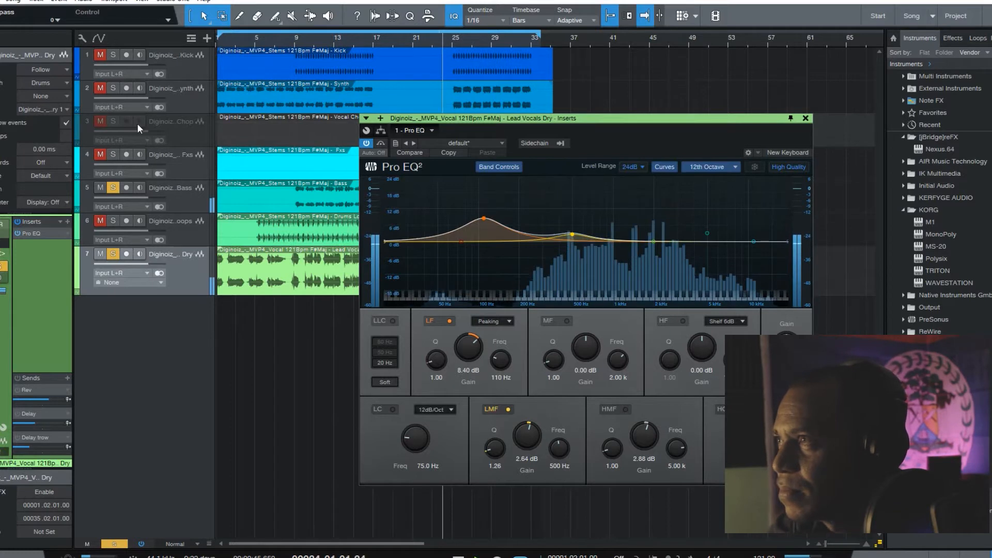
{"action": "left_click", "coordinate": [100, 187]}
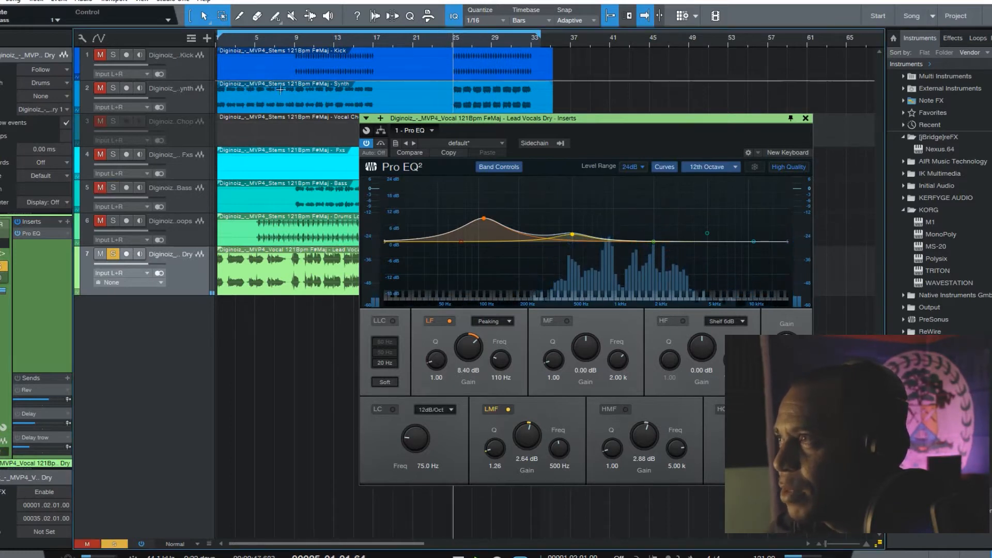
{"action": "left_click", "coordinate": [234, 37]}
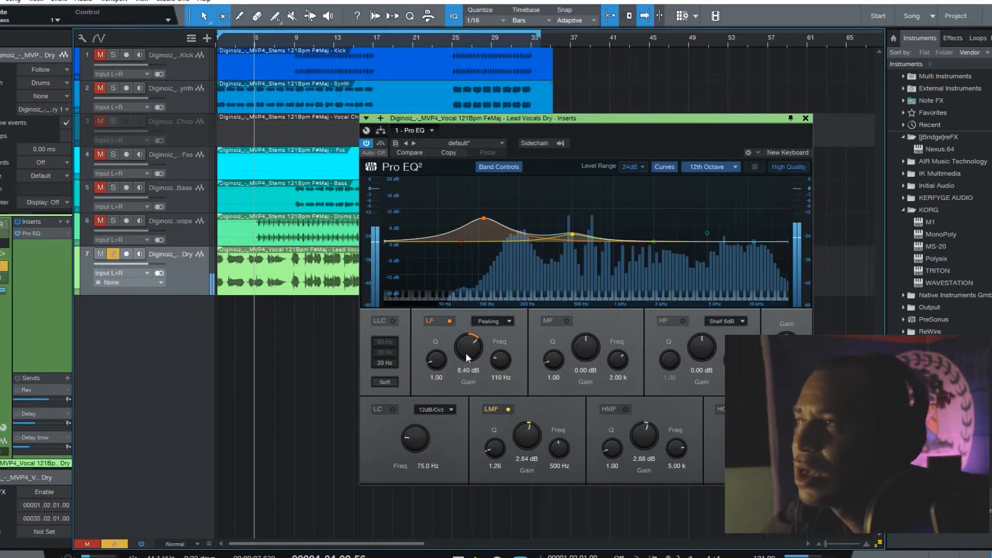
Step: Try boosting the vocal's LF gain to 22.56 dB, undo that boost, and audition a higher LMF gain
{"action": "left_click_drag", "start_coordinate": [466, 353], "coordinate": [471, 330]}
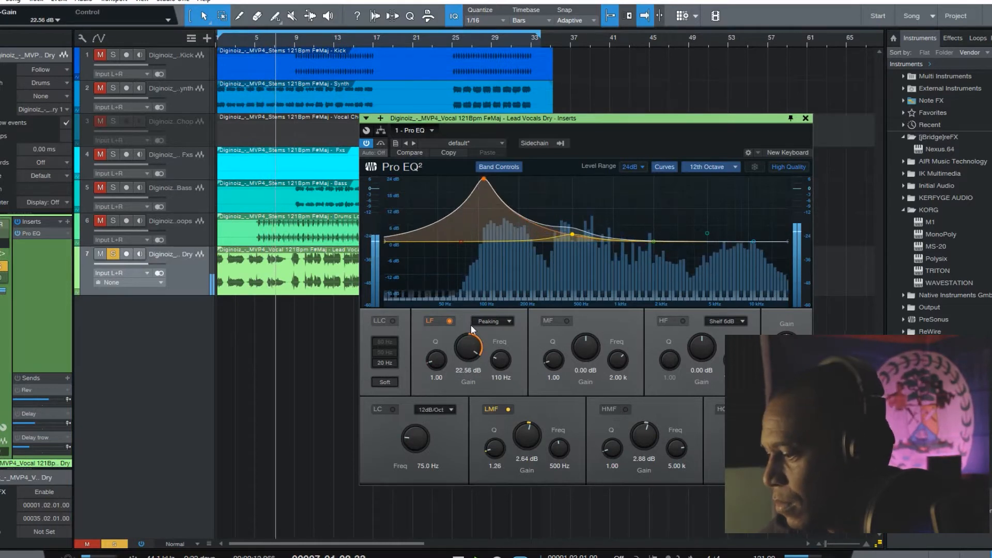
{"action": "key", "text": "ctrl+z"}
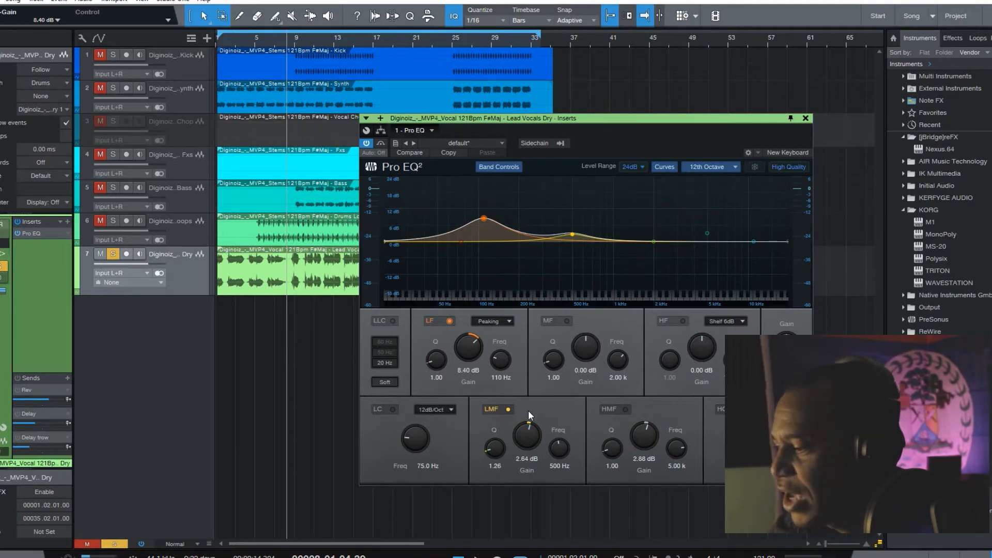
{"action": "key", "text": "space"}
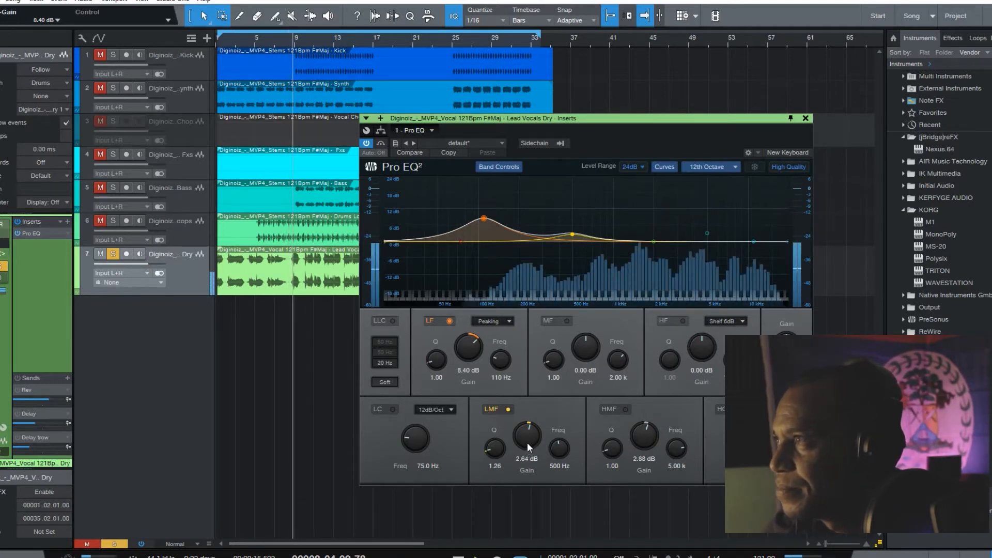
{"action": "left_click_drag", "start_coordinate": [528, 442], "coordinate": [530, 405]}
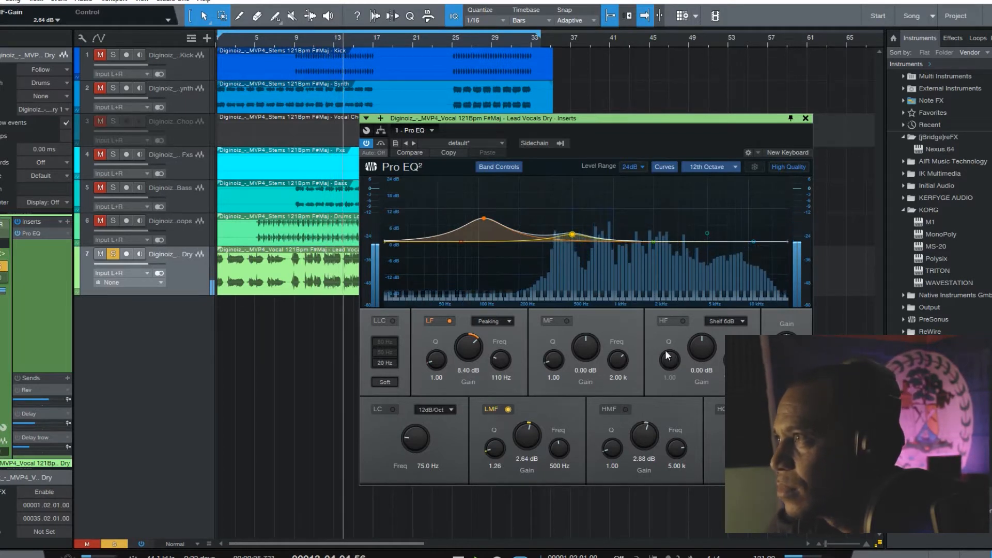
Step: Enable the vocal EQ's HF band, lower its frequency slightly, and set its gain to 4.08 dB with the Peaking type
{"action": "left_click", "coordinate": [668, 321]}
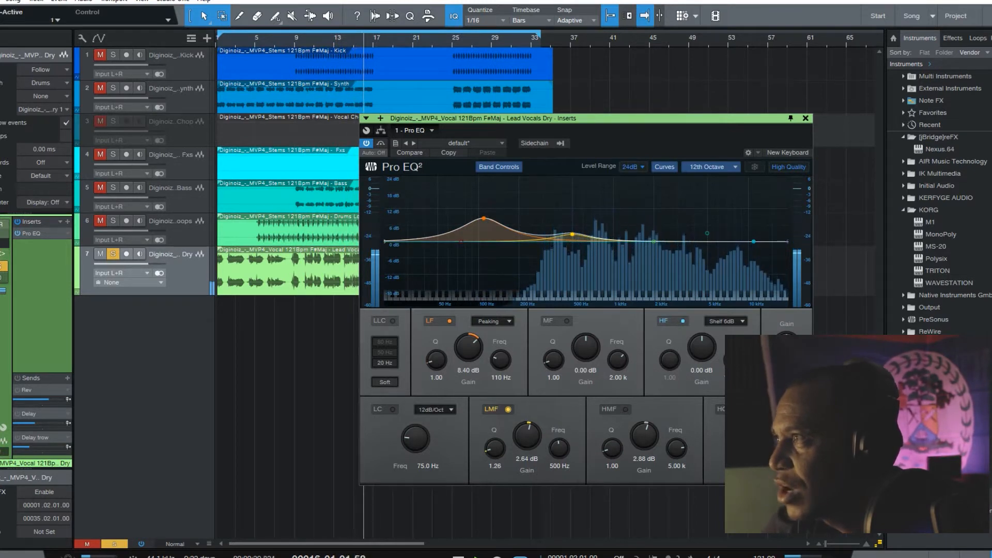
{"action": "left_click_drag", "start_coordinate": [734, 360], "coordinate": [735, 366]}
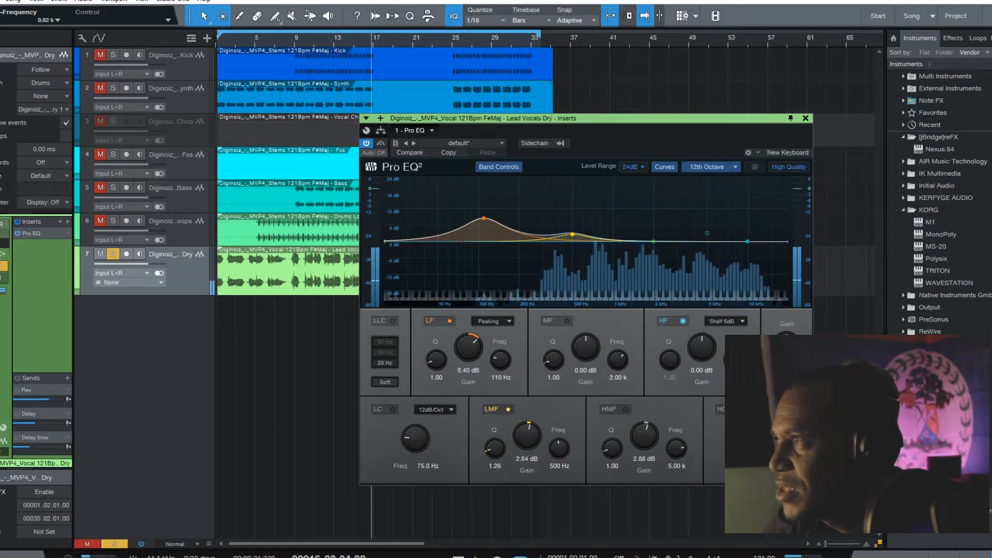
{"action": "right_click", "coordinate": [703, 343]}
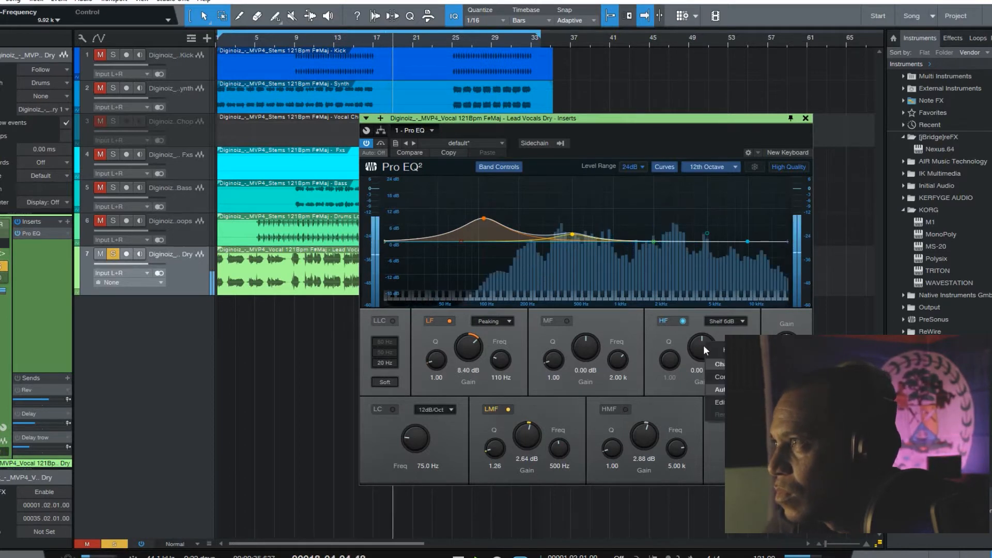
{"action": "left_click", "coordinate": [704, 346]}
{"action": "left_click_drag", "start_coordinate": [704, 345], "coordinate": [705, 336]}
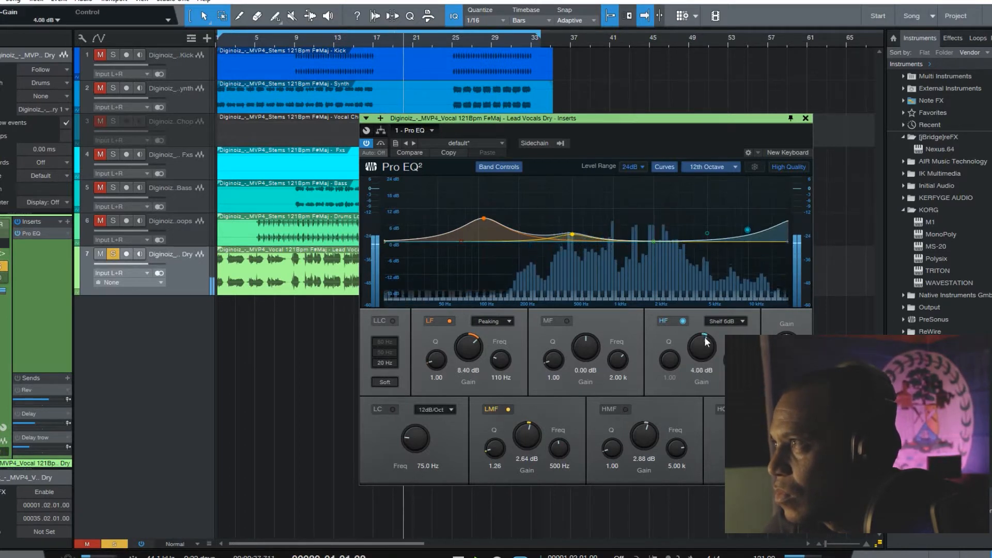
{"action": "left_click", "coordinate": [727, 321]}
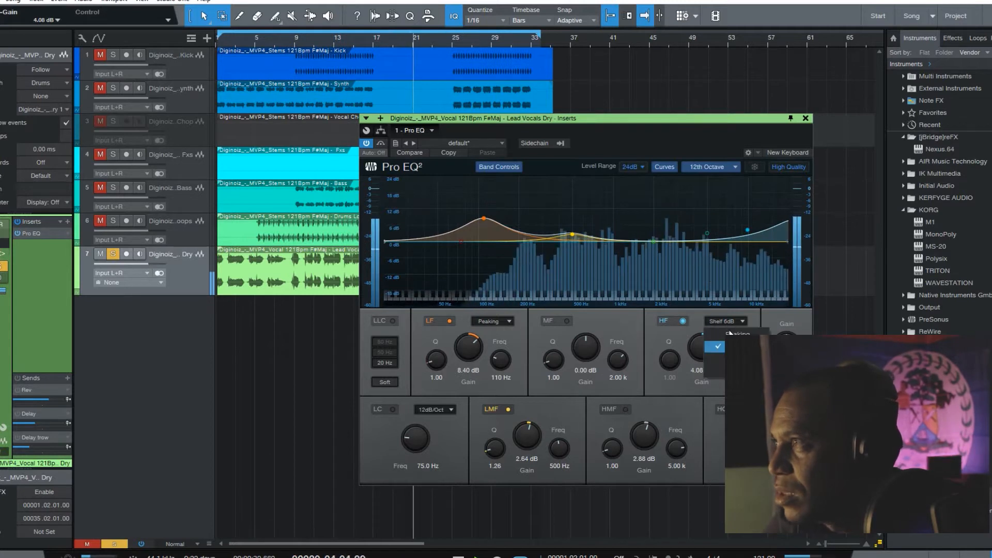
{"action": "left_click", "coordinate": [729, 334]}
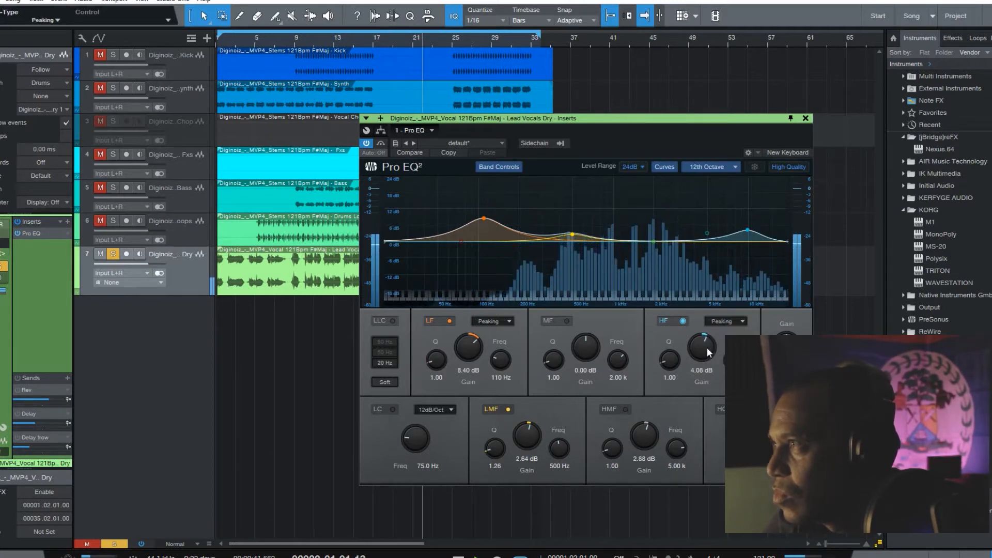
Step: Replay the vocal from near the start to compare the HF band off and on, and set its gain to 6.96 dB
{"action": "left_click", "coordinate": [265, 40]}
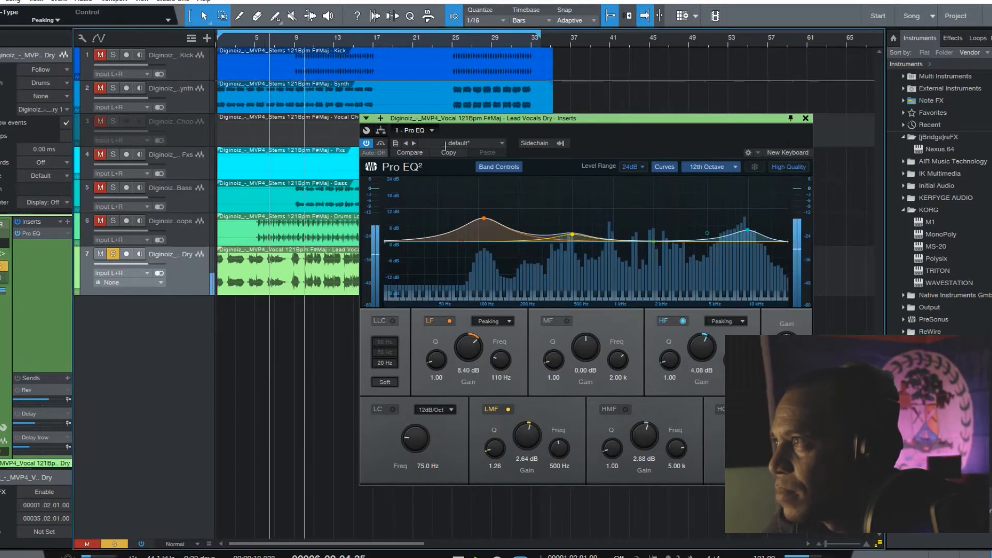
{"action": "left_click", "coordinate": [683, 321]}
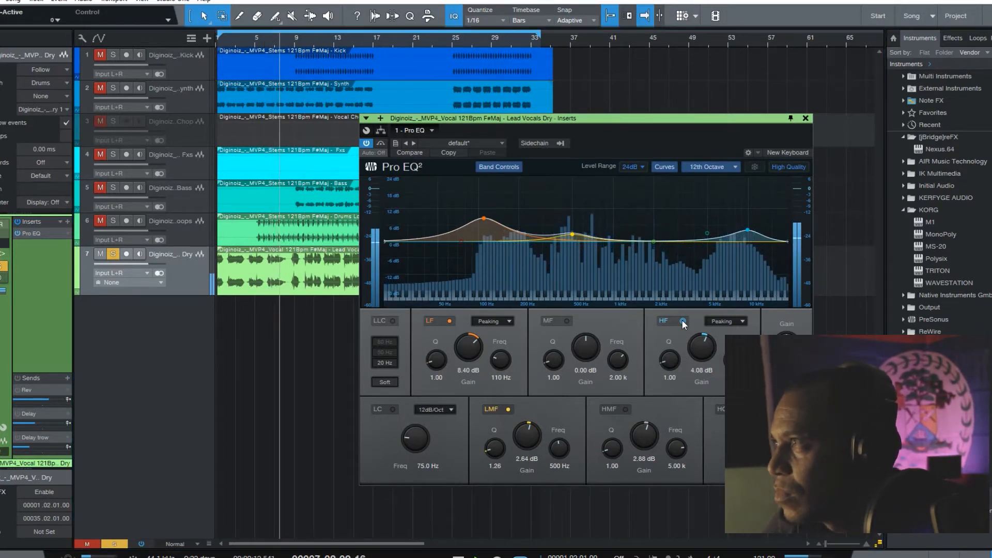
{"action": "left_click", "coordinate": [683, 321]}
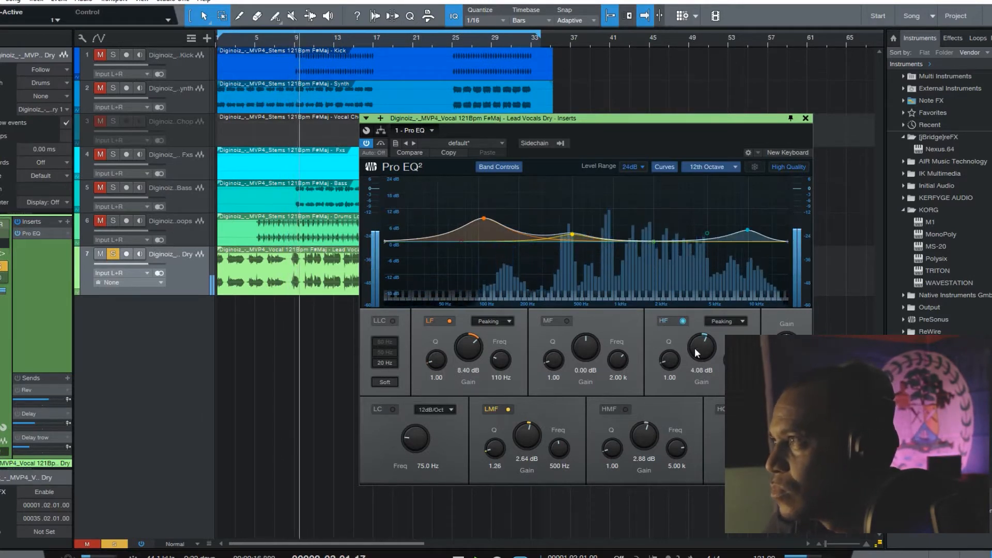
{"action": "mouse_move", "coordinate": [700, 347]}
{"action": "left_mouse_down"}
{"action": "mouse_move", "coordinate": [699, 334]}
{"action": "mouse_move", "coordinate": [701, 350]}
{"action": "left_mouse_up"}
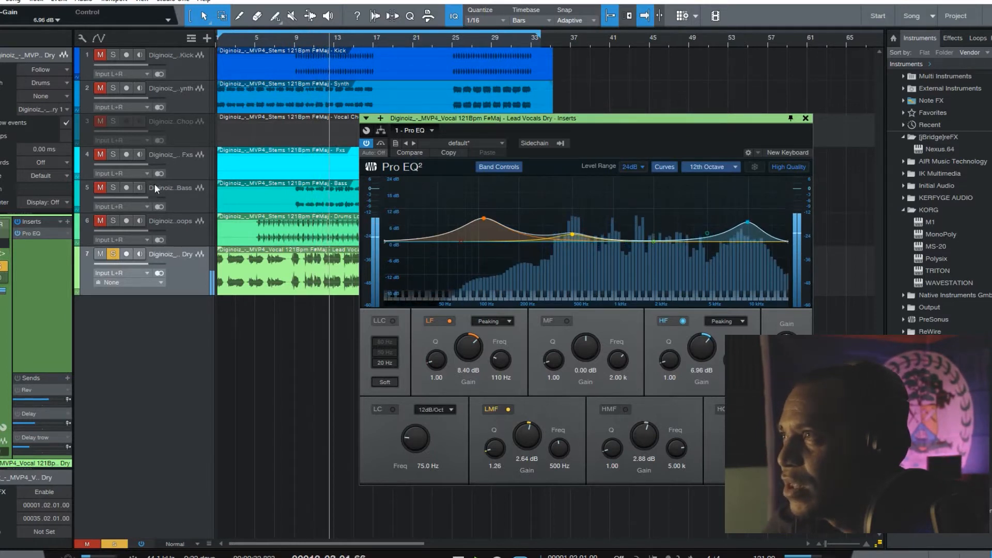
Step: Audition the vocal with the Bass and Drums Loops added, comparing Pro EQ bypassed and active, and clear all solos before closing the EQ
{"action": "left_click", "coordinate": [101, 187]}
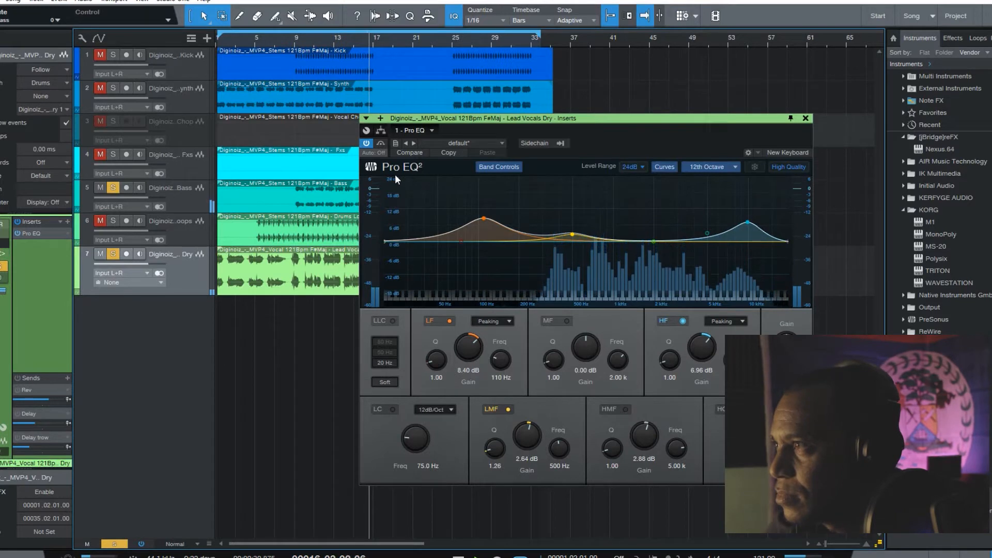
{"action": "left_click", "coordinate": [381, 143]}
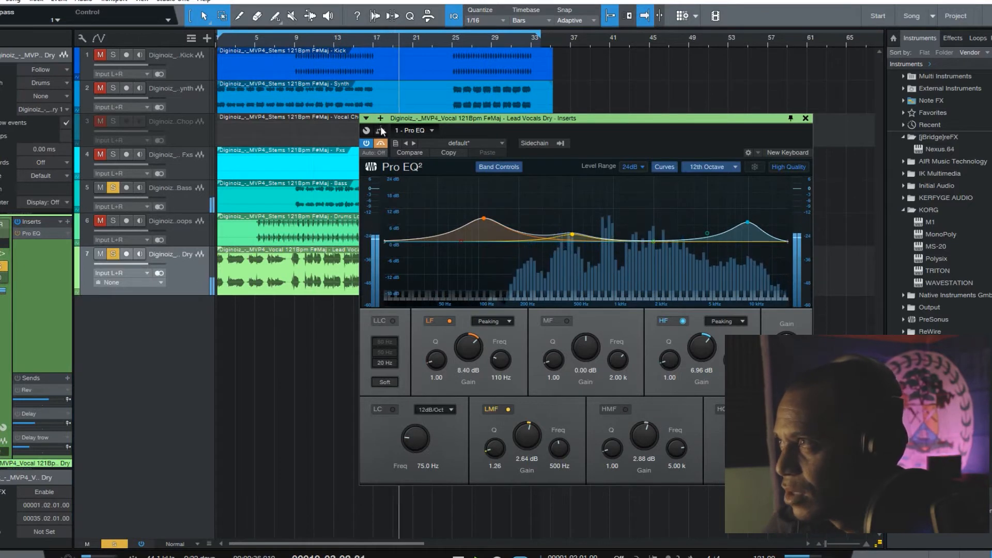
{"action": "left_click", "coordinate": [235, 35]}
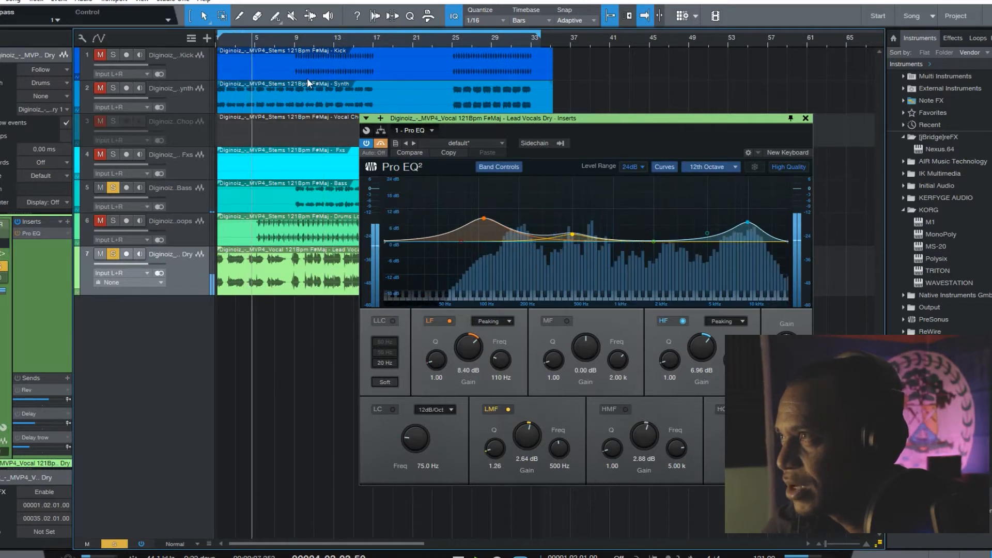
{"action": "left_click", "coordinate": [101, 220]}
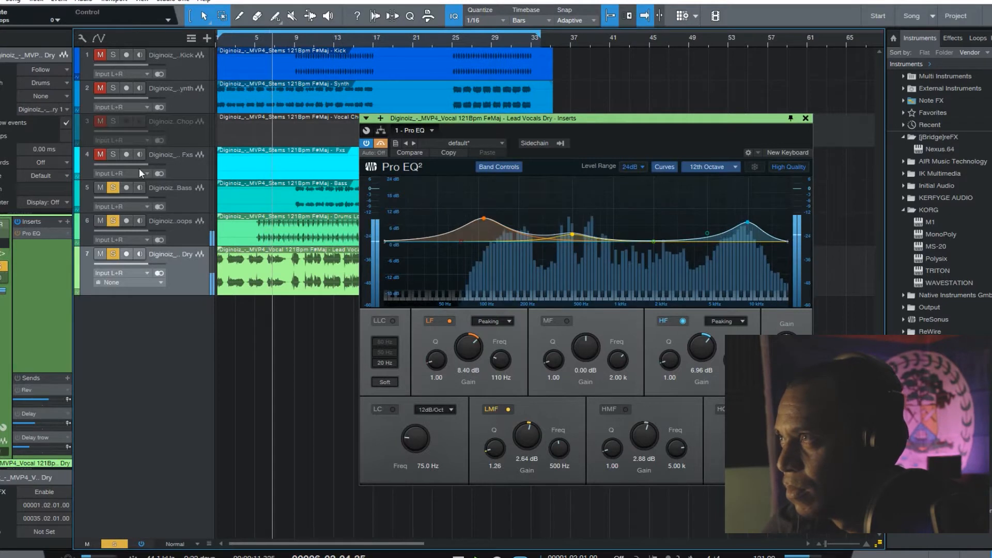
{"action": "left_click", "coordinate": [382, 144]}
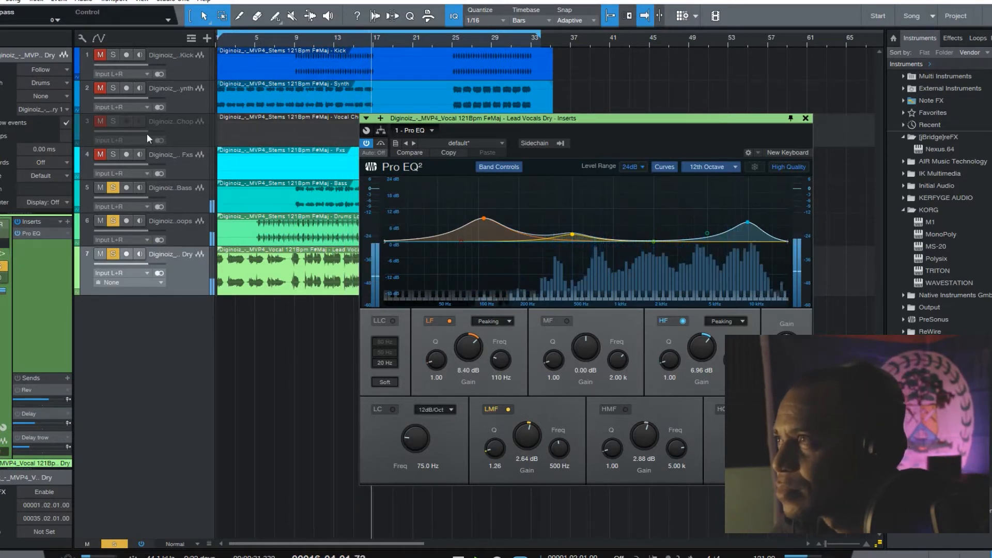
{"action": "left_click", "coordinate": [115, 544]}
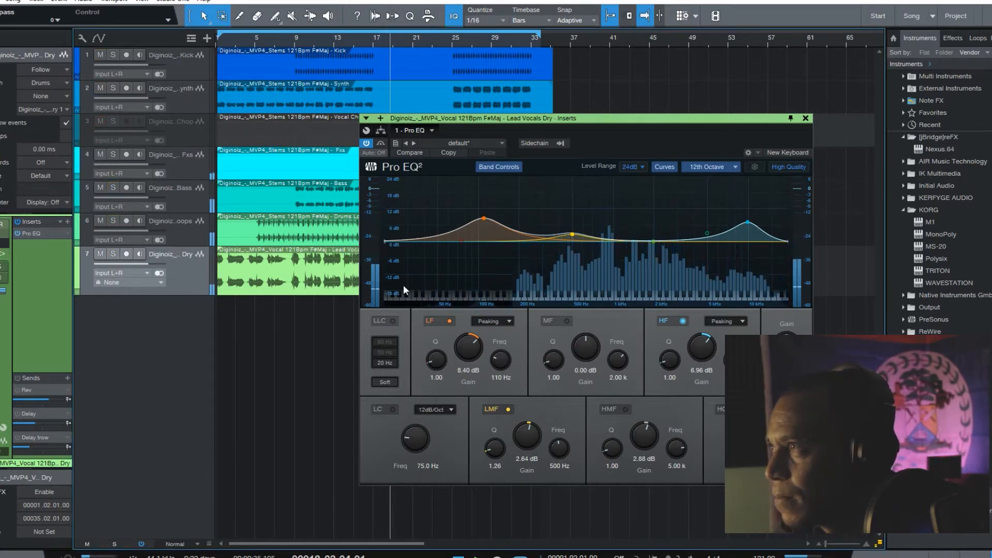
{"action": "left_click", "coordinate": [807, 119]}
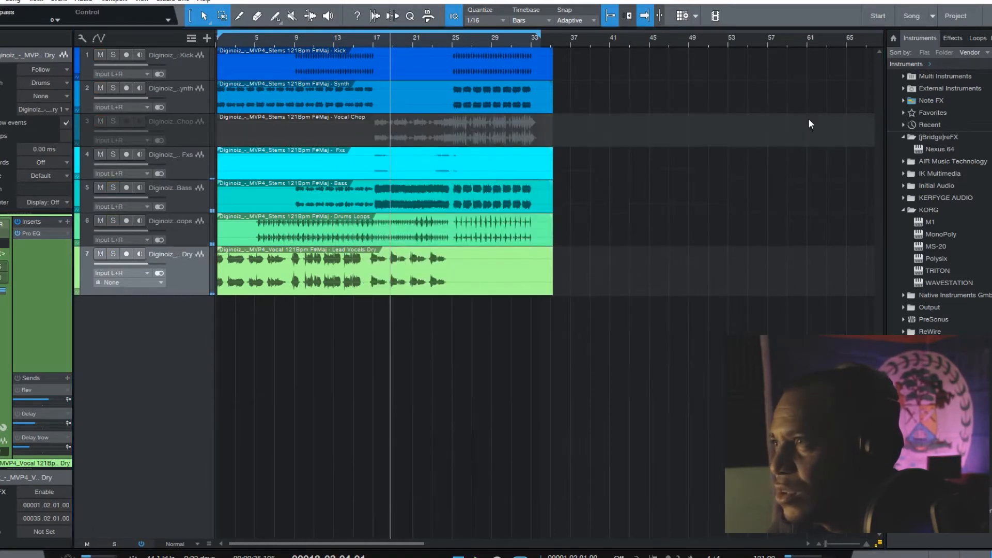
Step: Enable the vocal's Rev send and set its ValhallaPlate LowGain to -9.9 dB and HighGain to -7.6 dB during soloed playback
{"action": "double_click", "coordinate": [39, 389]}
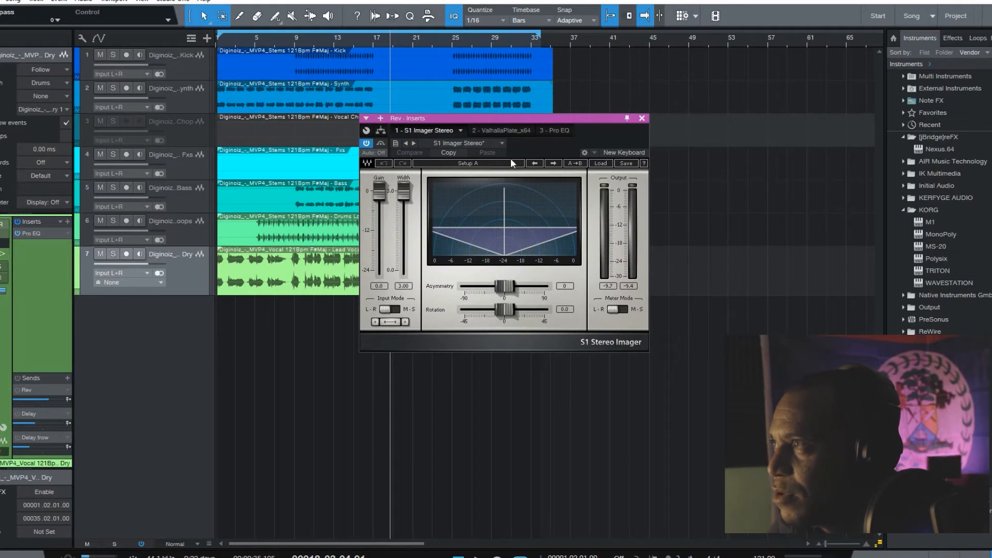
{"action": "left_click", "coordinate": [504, 130]}
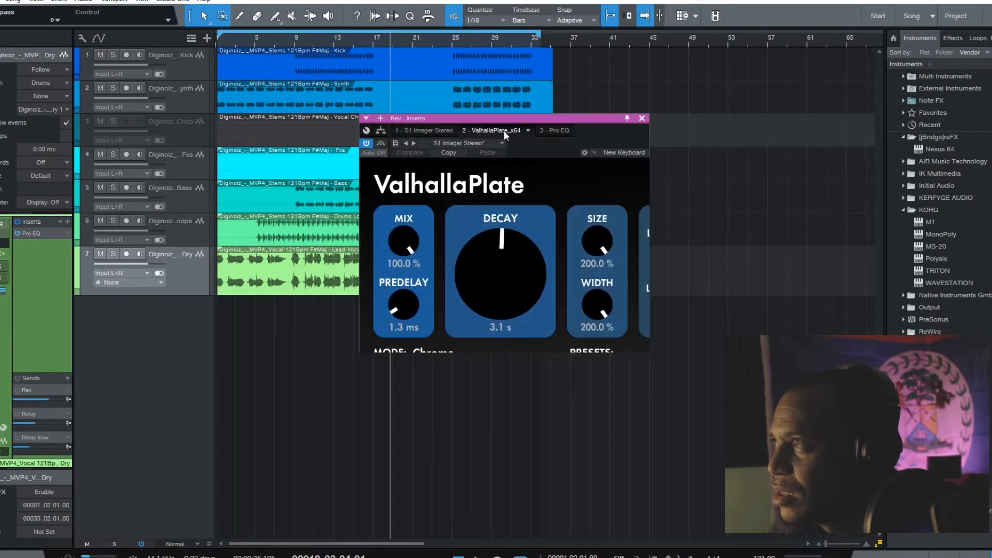
{"action": "left_click_drag", "start_coordinate": [578, 120], "coordinate": [520, 104]}
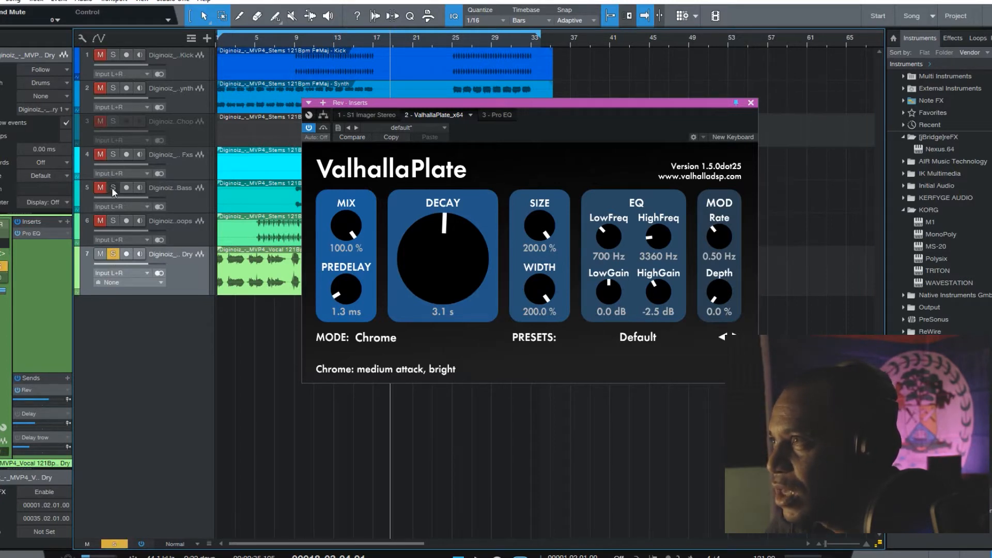
{"action": "left_click", "coordinate": [285, 37]}
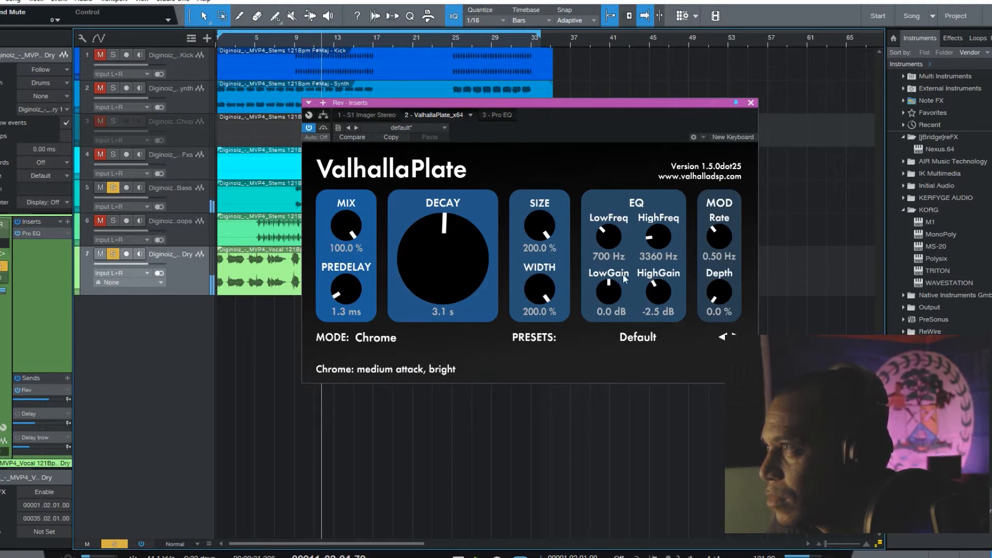
{"action": "left_click_drag", "start_coordinate": [607, 285], "coordinate": [600, 342]}
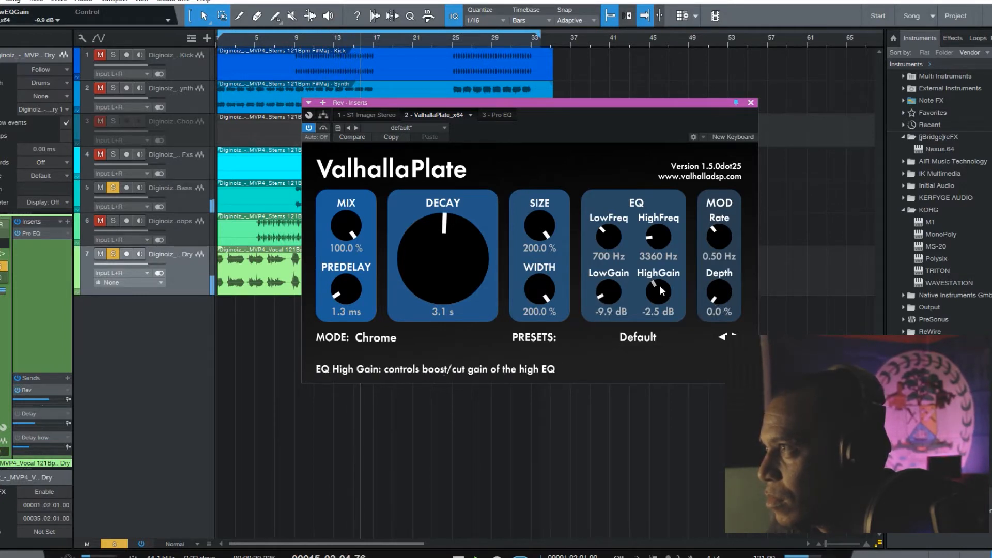
{"action": "left_click_drag", "start_coordinate": [659, 285], "coordinate": [653, 316]}
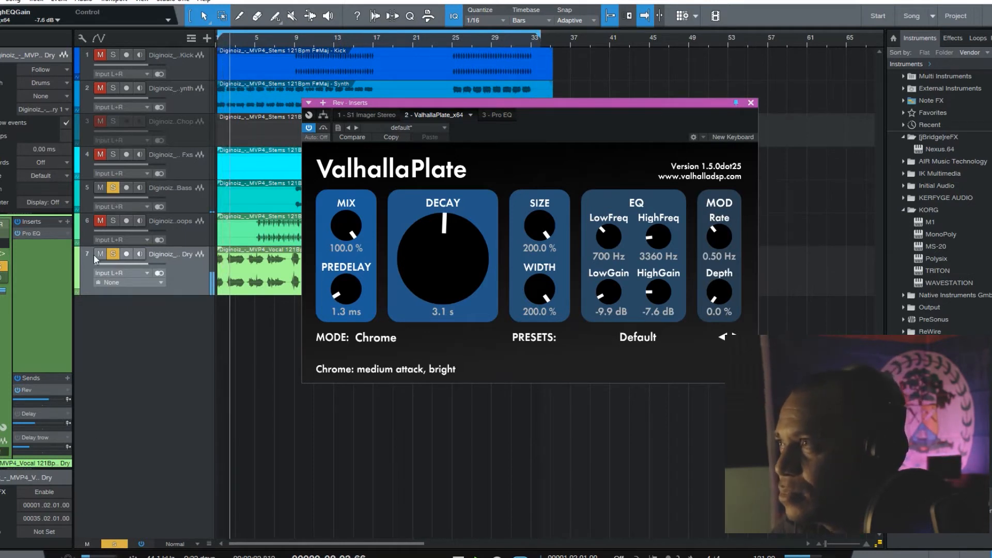
Step: Audition the vocal reverb in the full mix, and replay it with only the lead vocal soloed from about bar 9
{"action": "left_click", "coordinate": [114, 544]}
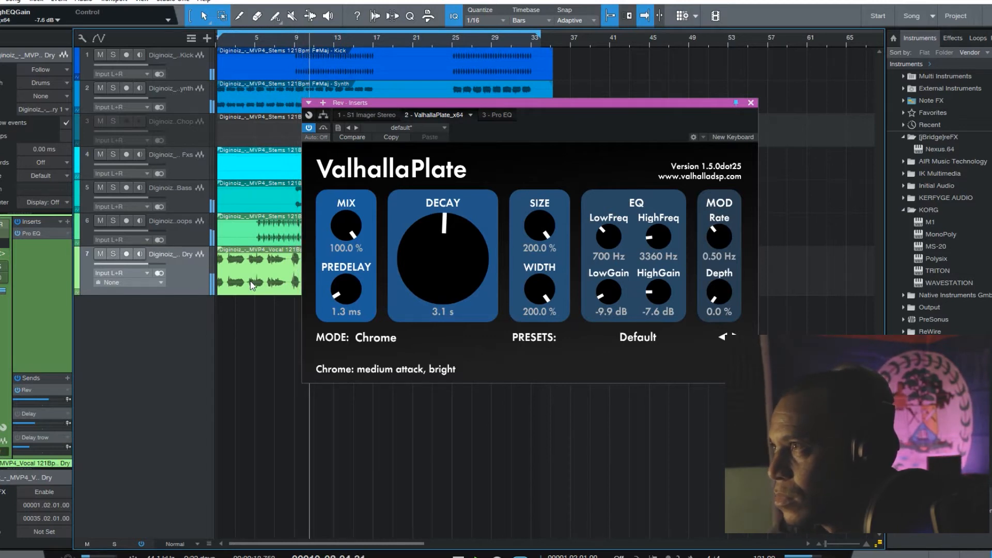
{"action": "left_click", "coordinate": [112, 254]}
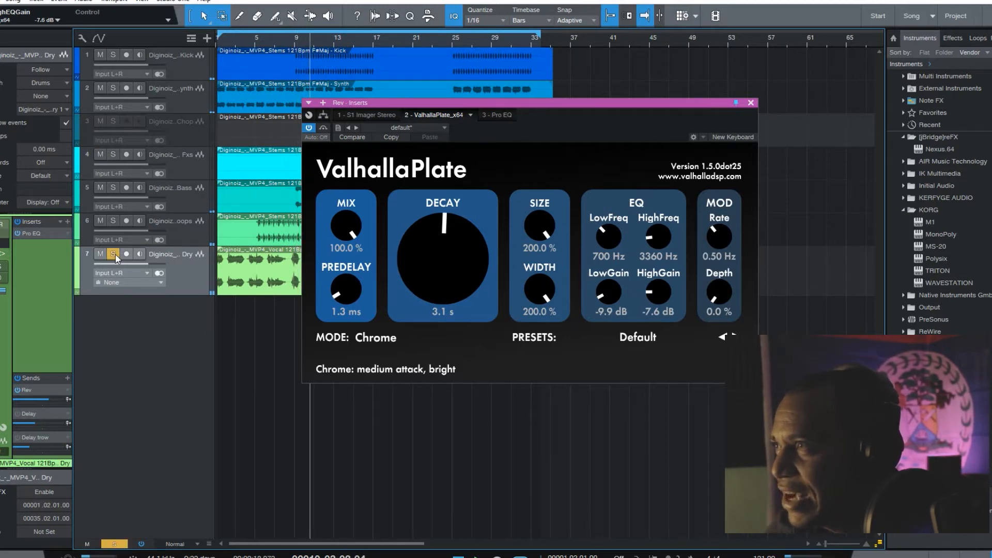
{"action": "left_click", "coordinate": [298, 44]}
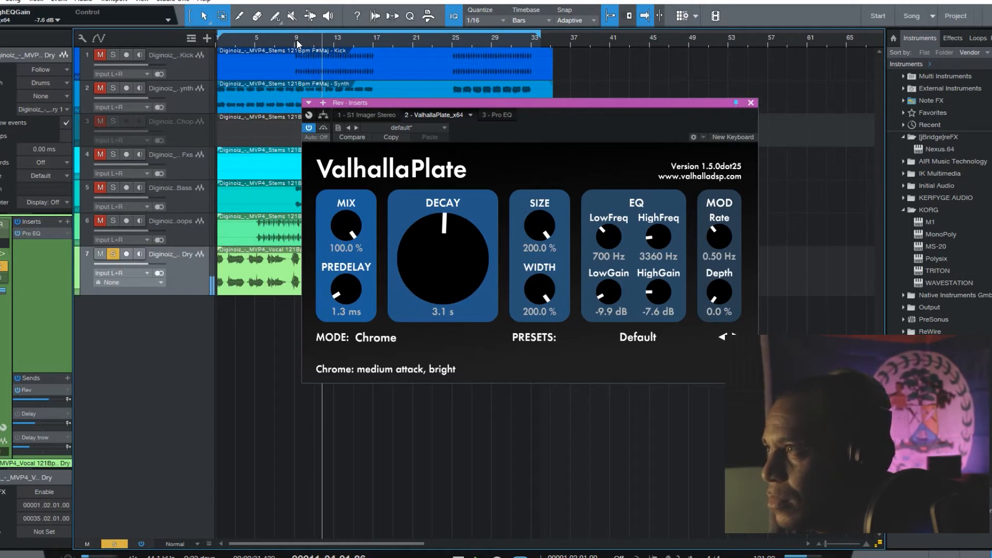
Step: Enable the vocal's Delay send with H-Delay and audition it soloed and in the full mix from the start
{"action": "left_click", "coordinate": [40, 413]}
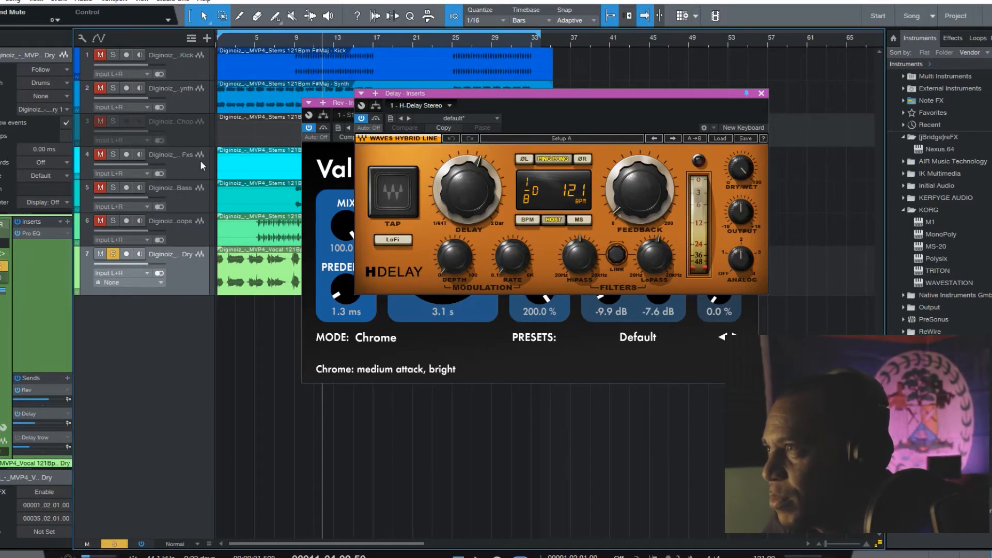
{"action": "left_click", "coordinate": [284, 39]}
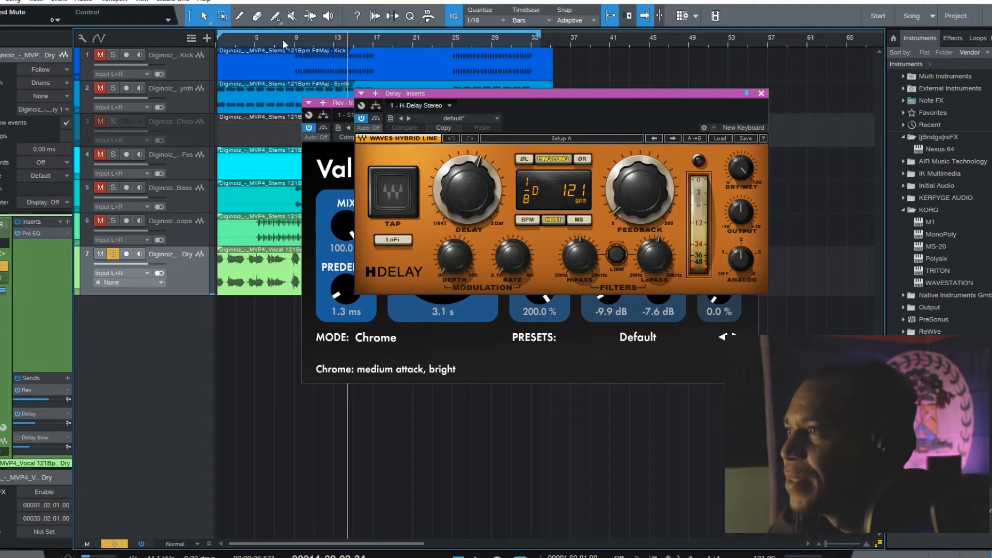
{"action": "key", "text": "space"}
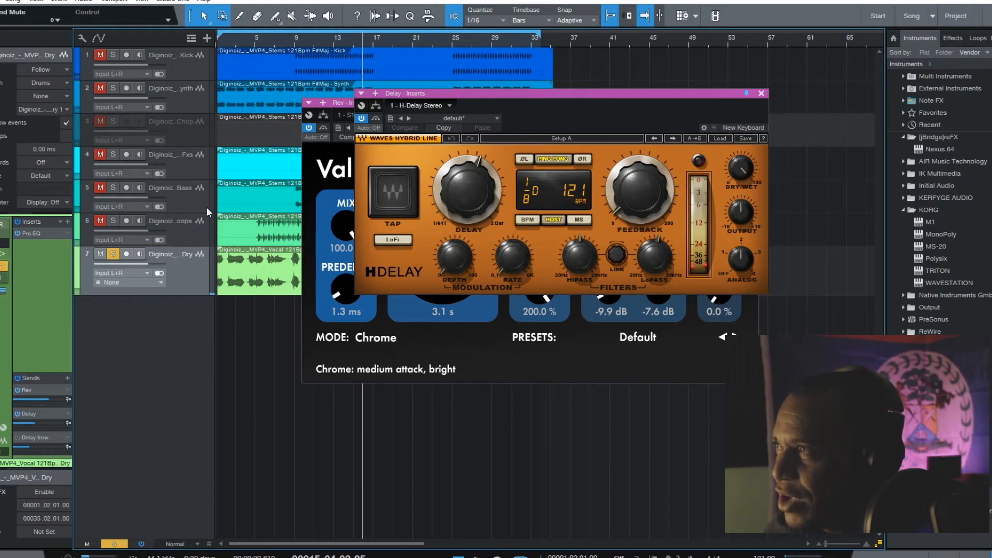
{"action": "left_click", "coordinate": [114, 544]}
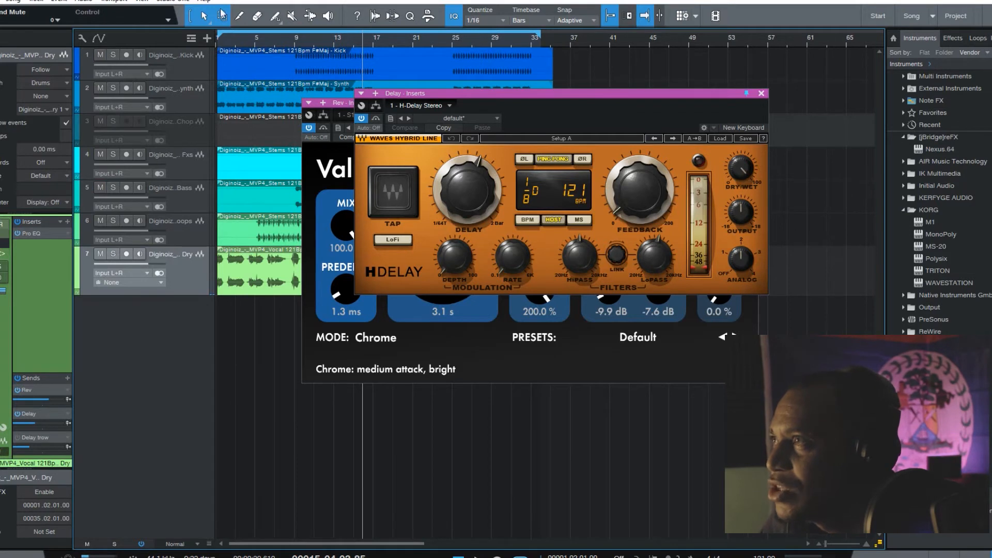
{"action": "left_click", "coordinate": [216, 39]}
{"action": "key", "text": "space"}
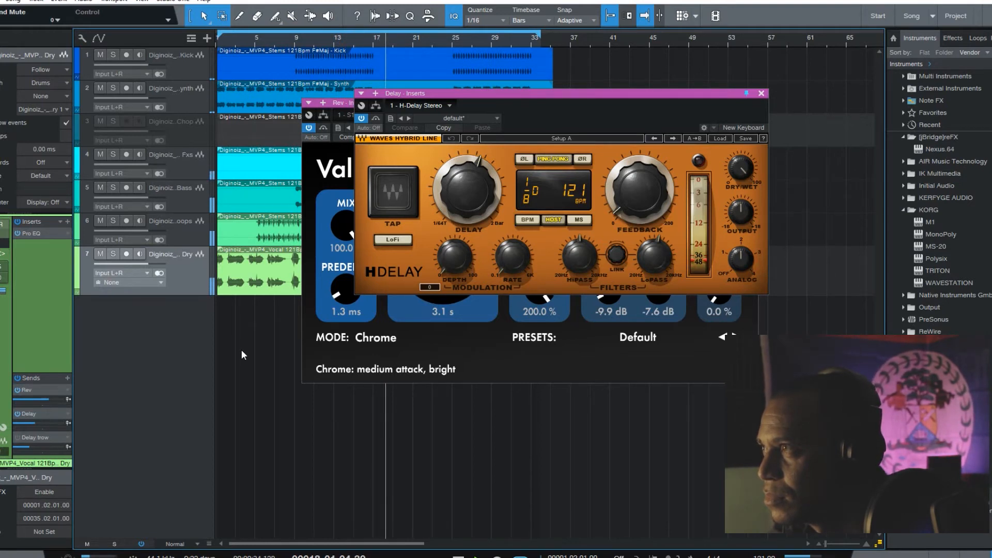
Step: Enable the vocal's Delay trow send and set the HiCut of the Delay pedal in GTR Stomp 4 to 2.0
{"action": "left_click", "coordinate": [36, 437]}
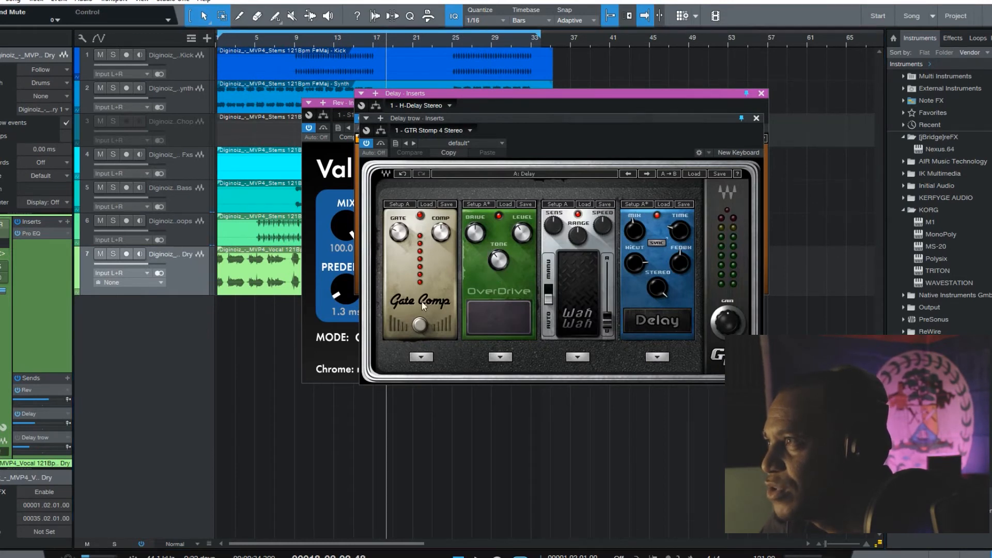
{"action": "left_click", "coordinate": [19, 438]}
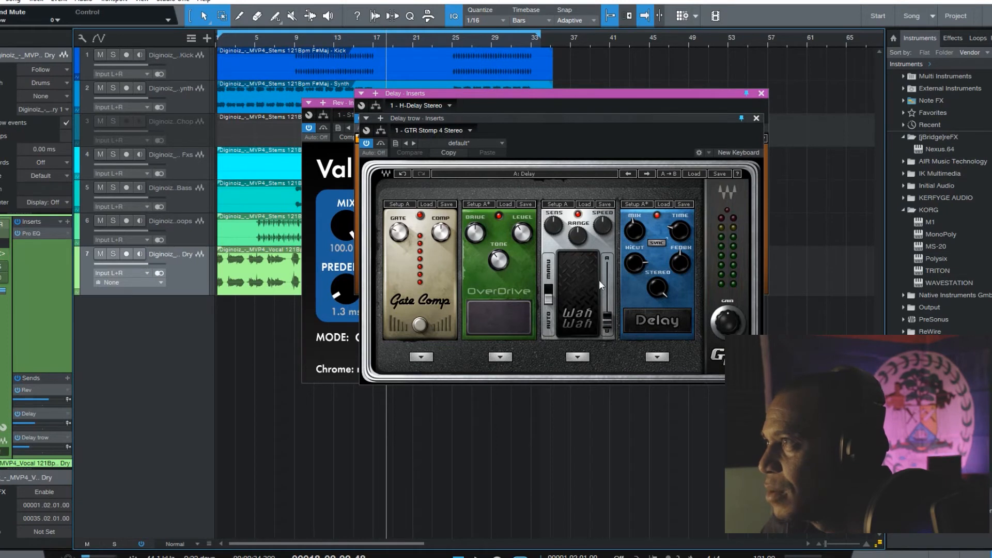
{"action": "left_click", "coordinate": [635, 262]}
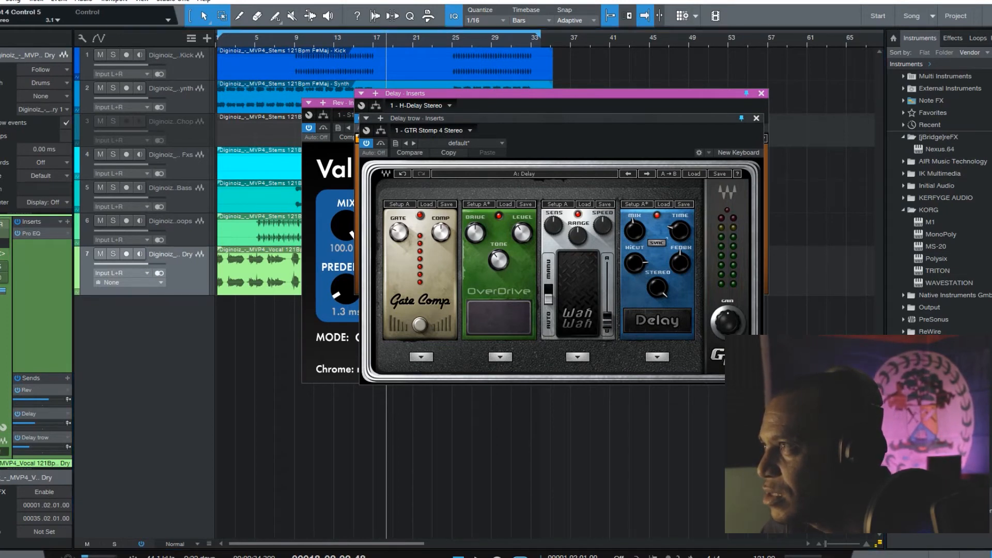
{"action": "left_click_drag", "start_coordinate": [635, 263], "coordinate": [635, 264]}
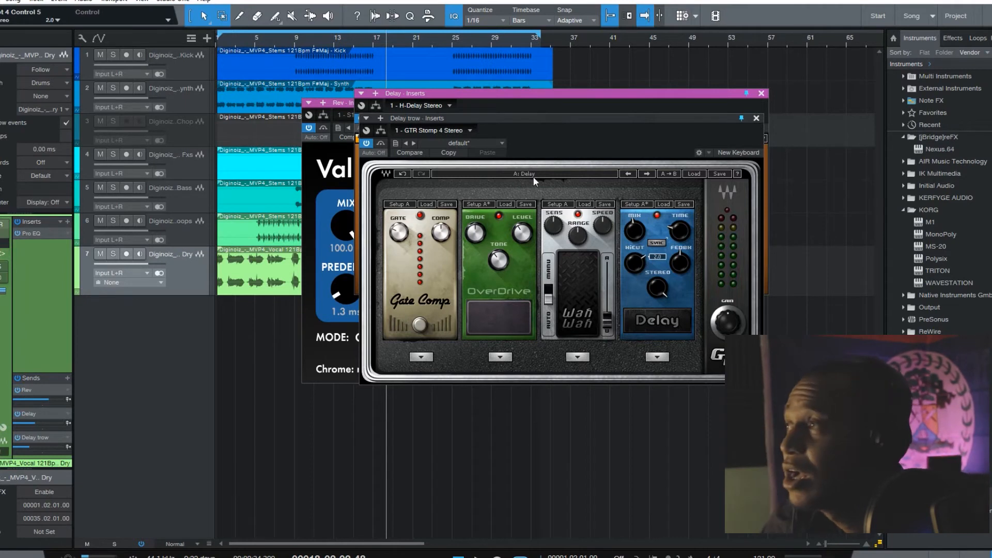
Step: Play the full mix from bar 4 and lower the vocal's Delay trow send level to -37.2
{"action": "left_click", "coordinate": [247, 38]}
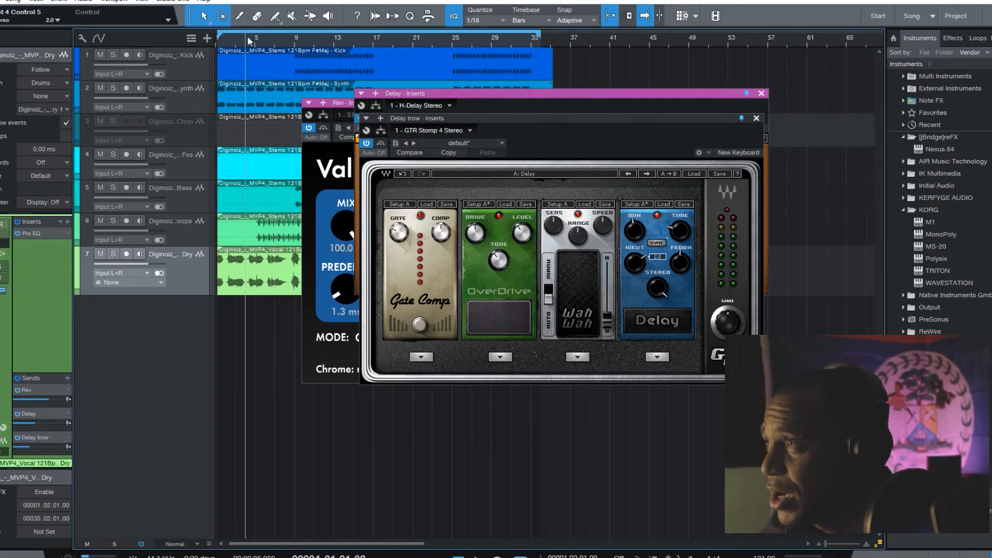
{"action": "key", "text": "space"}
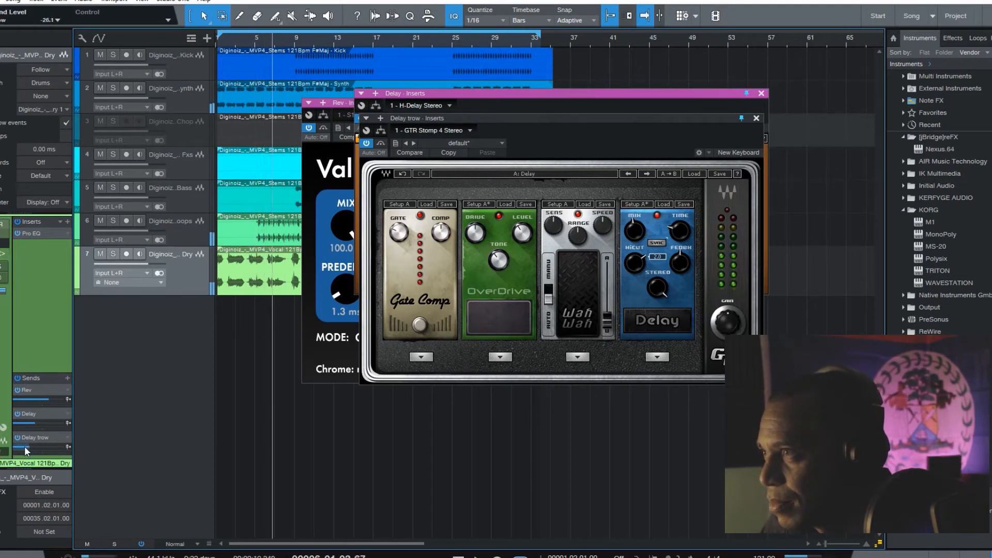
{"action": "left_click_drag", "start_coordinate": [24, 449], "coordinate": [20, 452]}
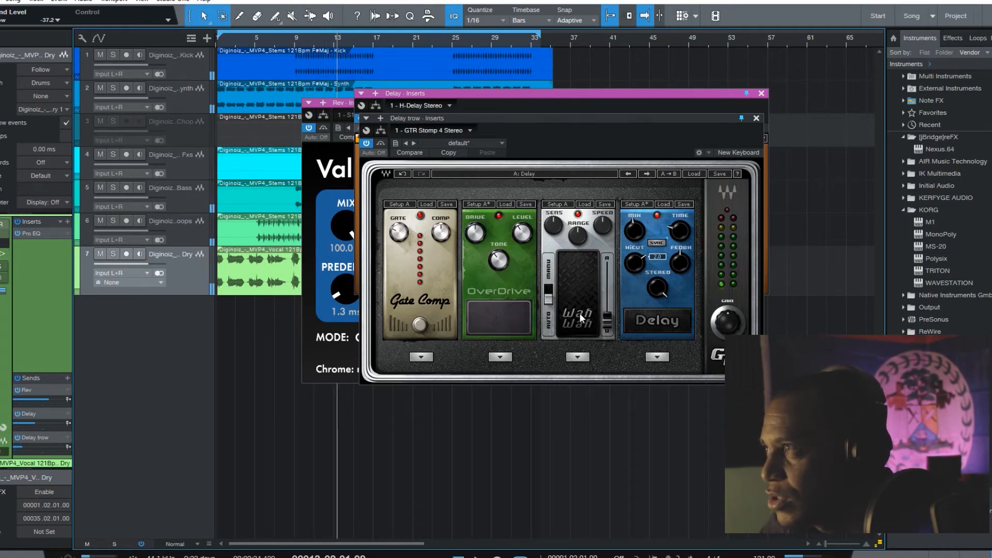
Step: Bypass the Wah Wah pedal, replay the mix from near the start, and set the Delay trow send level to -35.4
{"action": "left_click", "coordinate": [566, 302]}
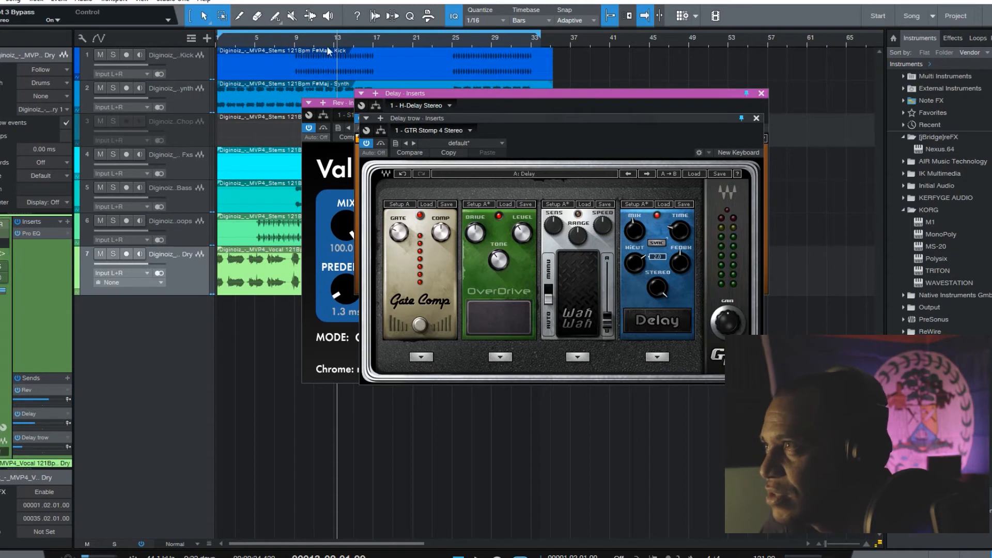
{"action": "left_click", "coordinate": [237, 36]}
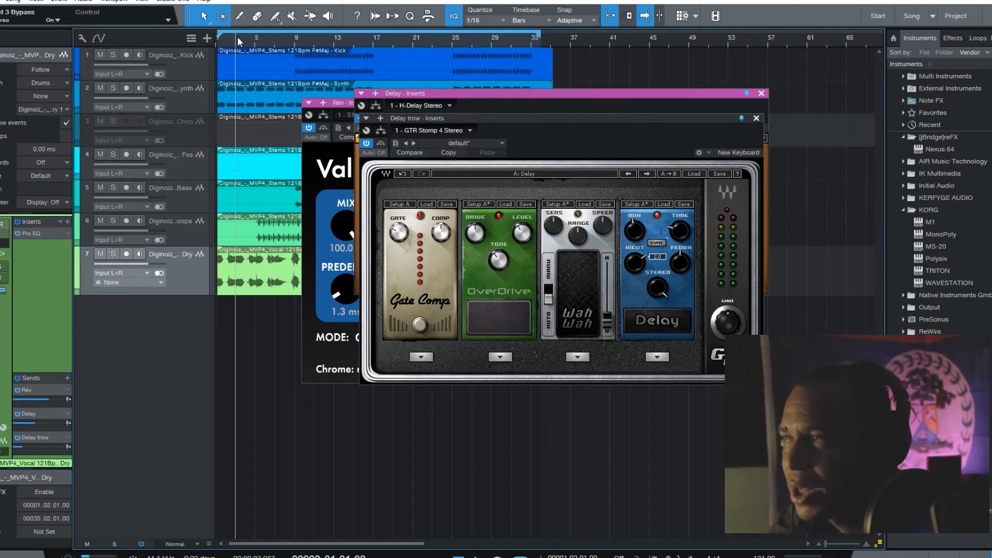
{"action": "key", "text": "space"}
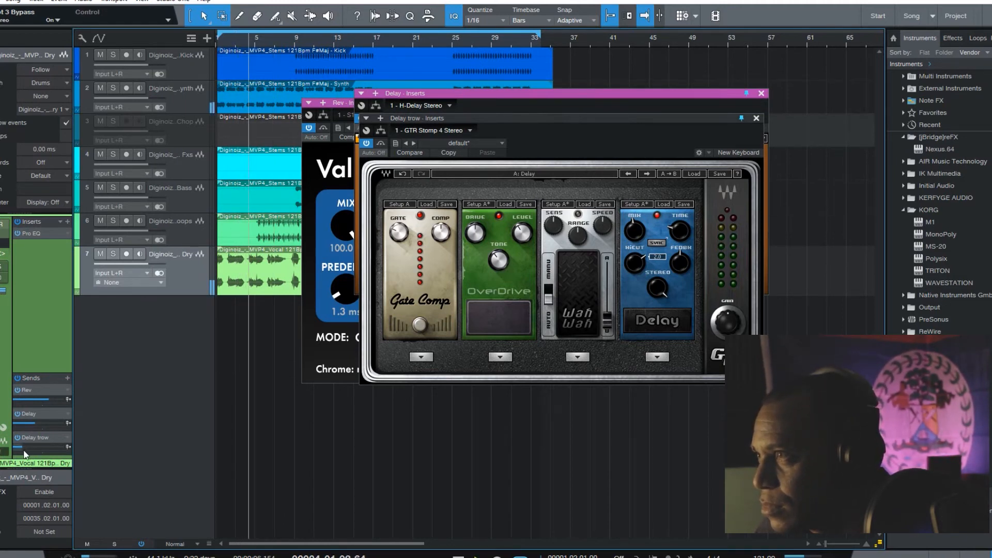
{"action": "mouse_move", "coordinate": [21, 446]}
{"action": "left_mouse_down"}
{"action": "mouse_move", "coordinate": [32, 446]}
{"action": "mouse_move", "coordinate": [24, 447]}
{"action": "left_mouse_up"}
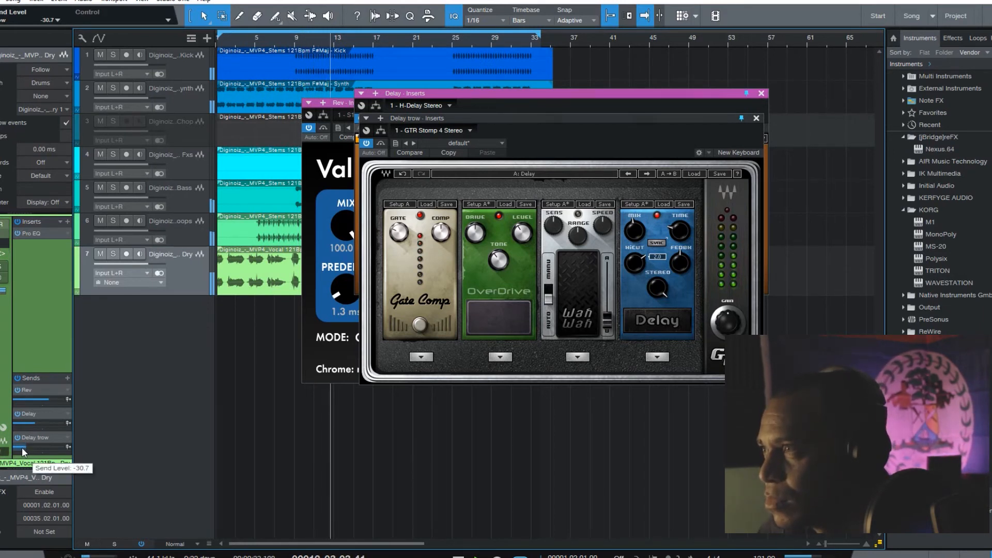
{"action": "scroll", "coordinate": [23, 450], "scroll_direction": "down", "scroll_amount": 1}
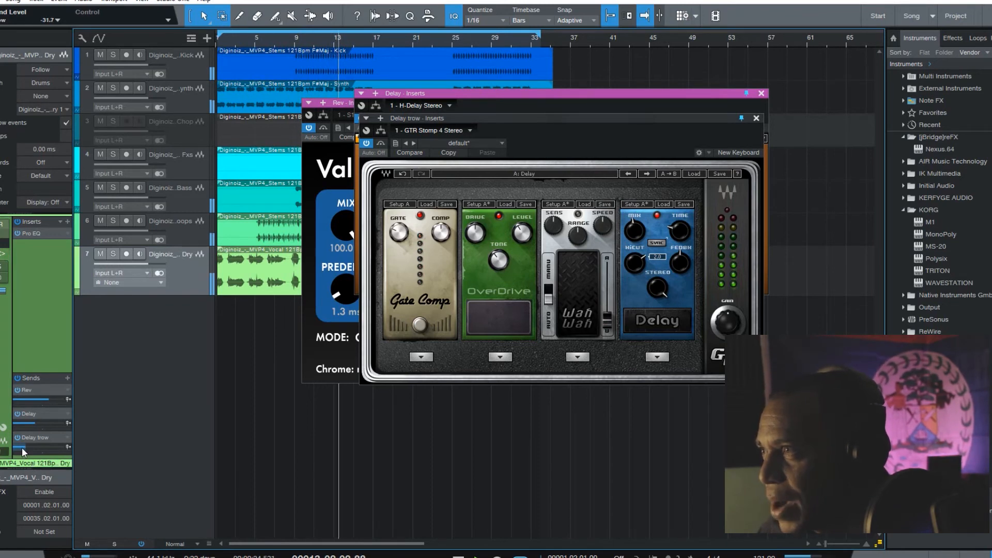
{"action": "scroll", "coordinate": [23, 451], "scroll_direction": "down", "scroll_amount": 3}
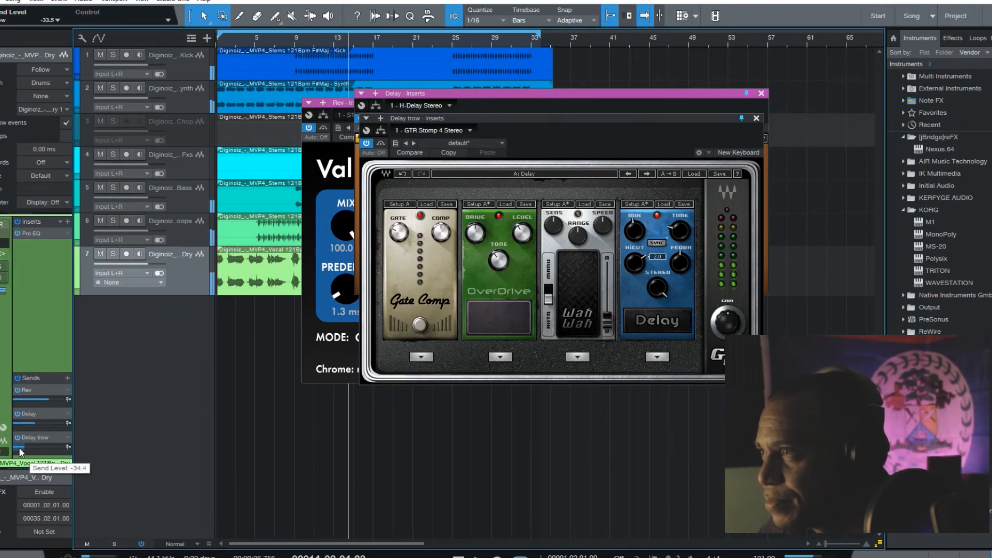
{"action": "scroll", "coordinate": [20, 451], "scroll_direction": "down", "scroll_amount": 1}
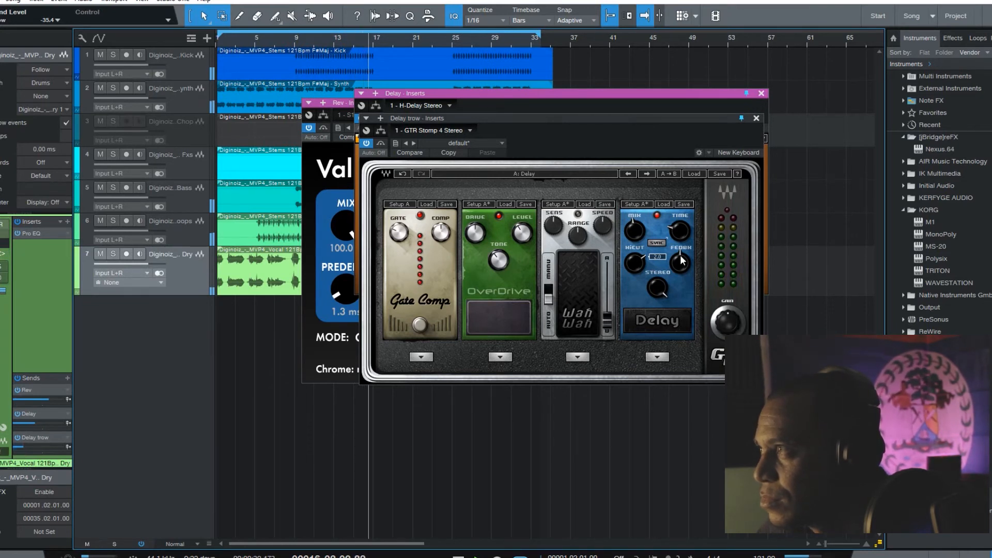
Step: Set the HiCut of the Delay pedal in GTR Stomp 4 to 1.1 and close the GTR Stomp 4, H-Delay and ValhallaPlate windows
{"action": "left_click_drag", "start_coordinate": [640, 262], "coordinate": [640, 273]}
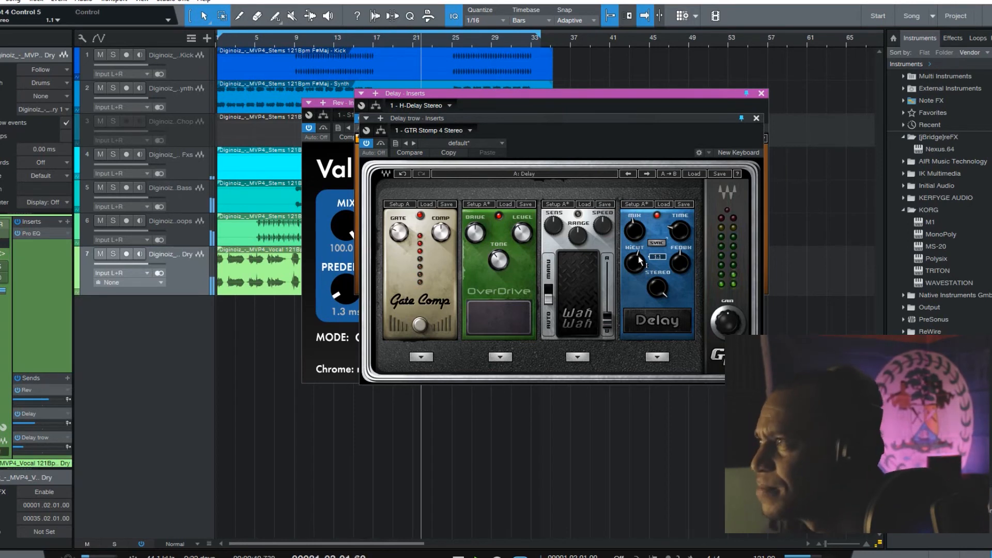
{"action": "left_click", "coordinate": [756, 118]}
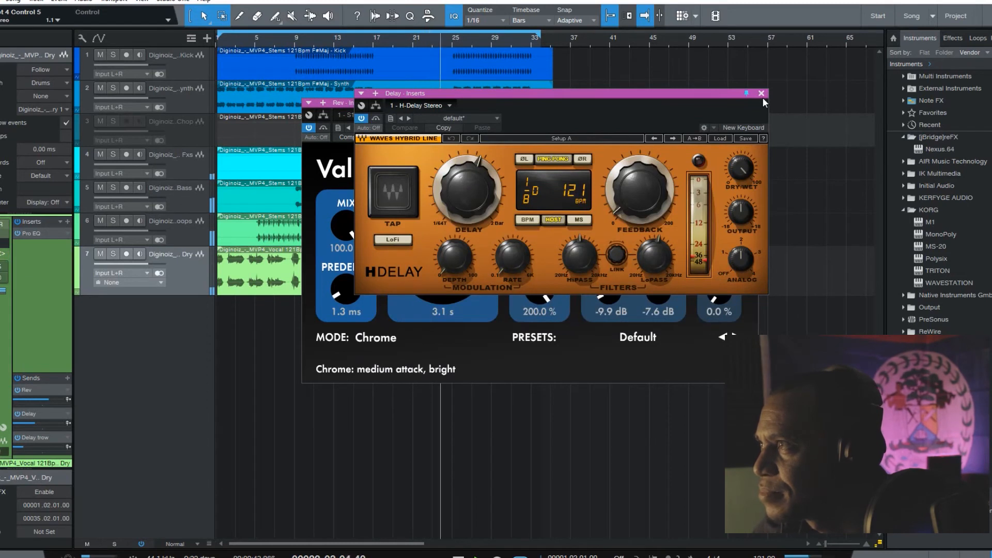
{"action": "left_click", "coordinate": [762, 94]}
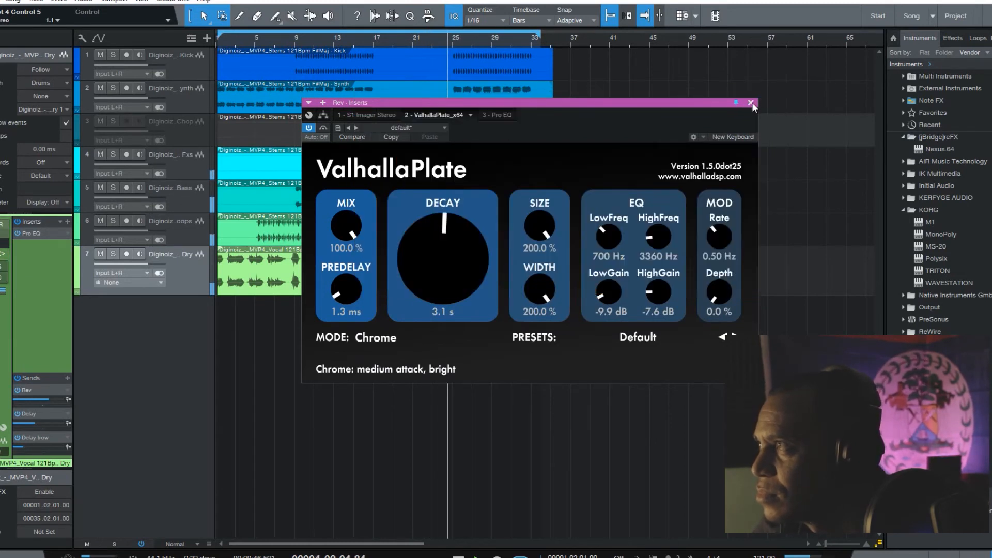
{"action": "left_click", "coordinate": [752, 103]}
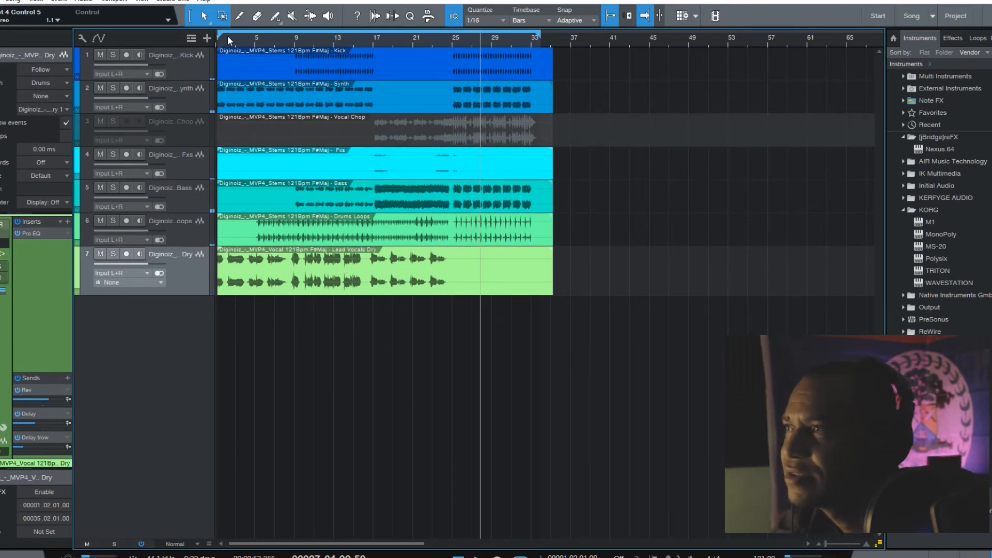
Step: Review the lead vocal's Pro EQ settings and the S1 Imager and ValhallaPlate inserts behind its Rev send
{"action": "double_click", "coordinate": [33, 389]}
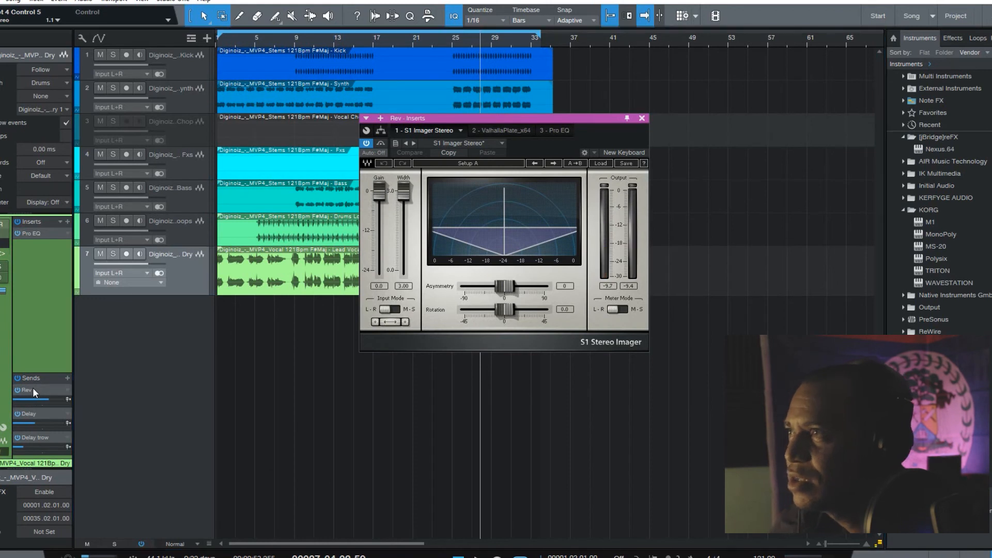
{"action": "double_click", "coordinate": [33, 235]}
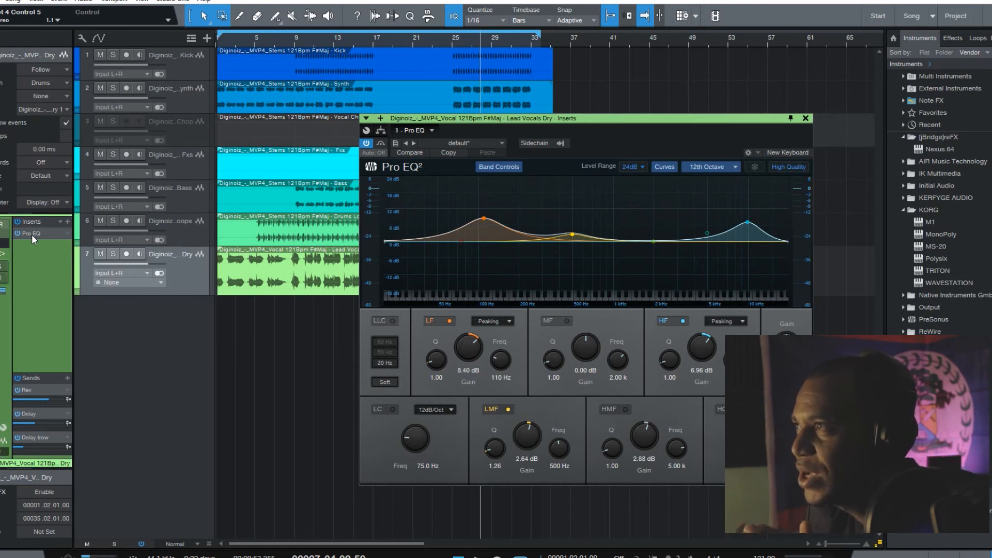
{"action": "double_click", "coordinate": [41, 389]}
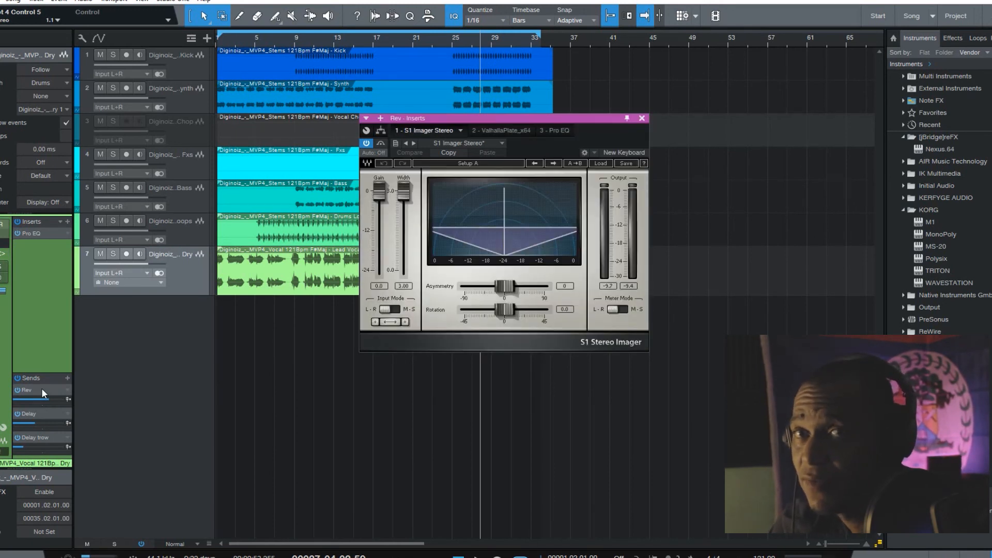
{"action": "left_click", "coordinate": [504, 132]}
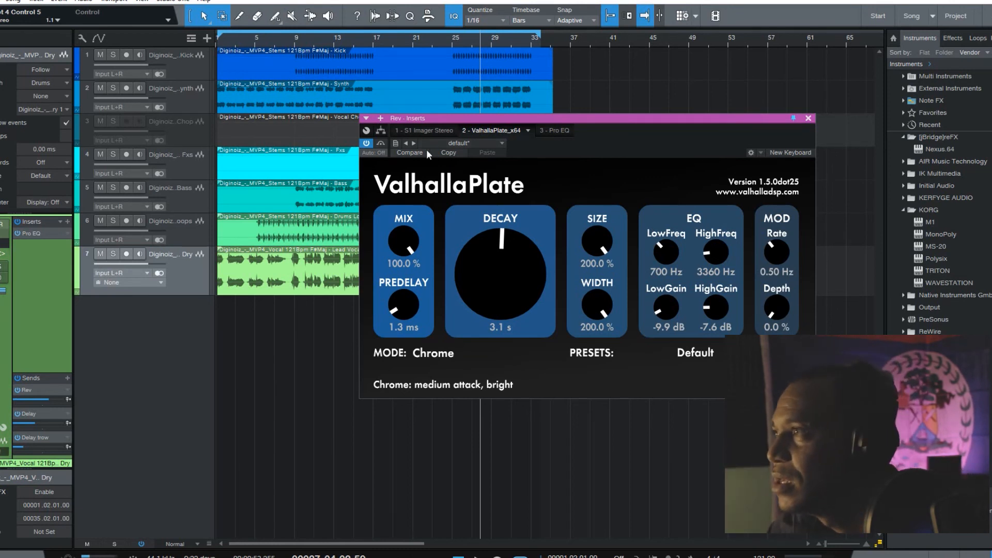
Step: Show the H-Delay and GTR Stomp 4 inserts behind the vocal's delay sends, moving GTR Stomp 4 aside to reveal H-Delay
{"action": "double_click", "coordinate": [34, 414]}
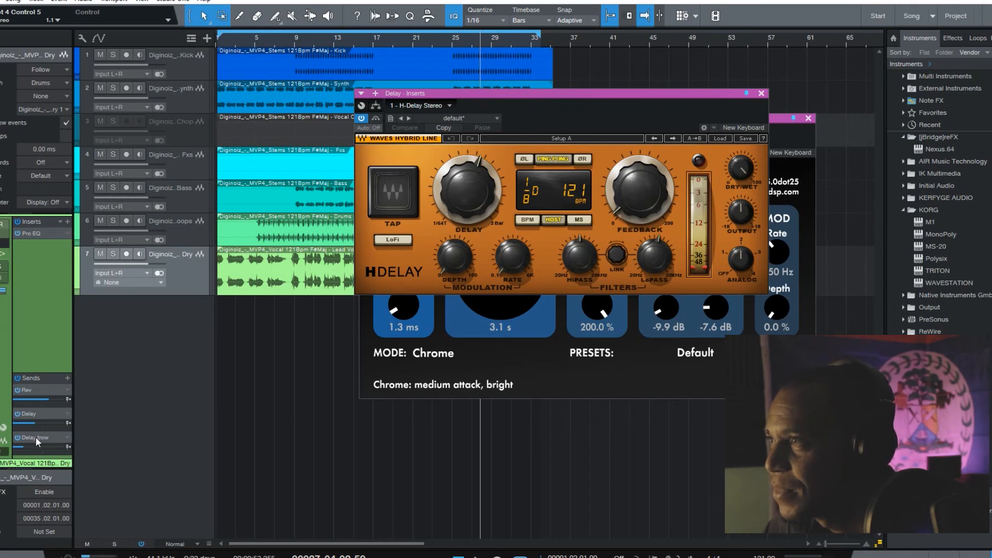
{"action": "left_click", "coordinate": [36, 438]}
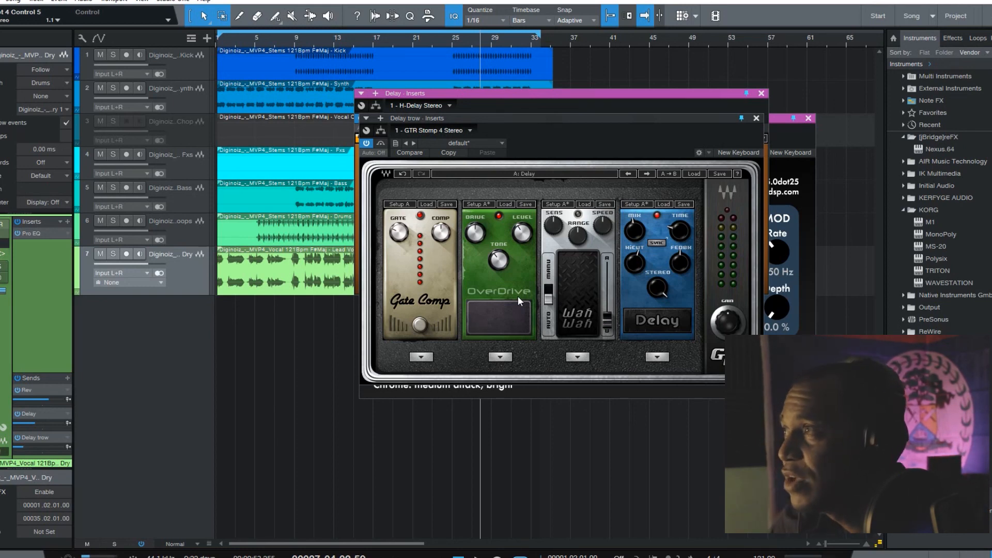
{"action": "left_click_drag", "start_coordinate": [653, 115], "coordinate": [483, 175]}
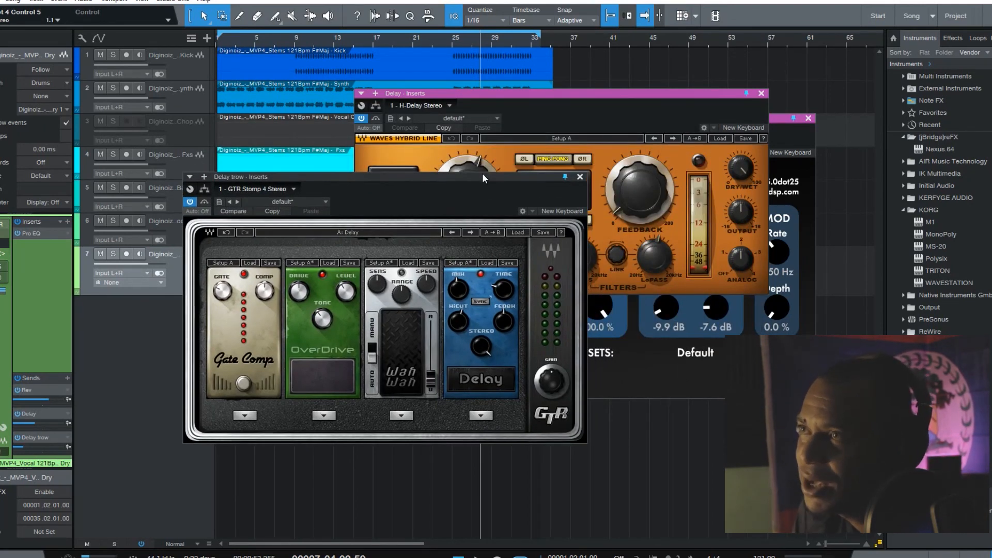